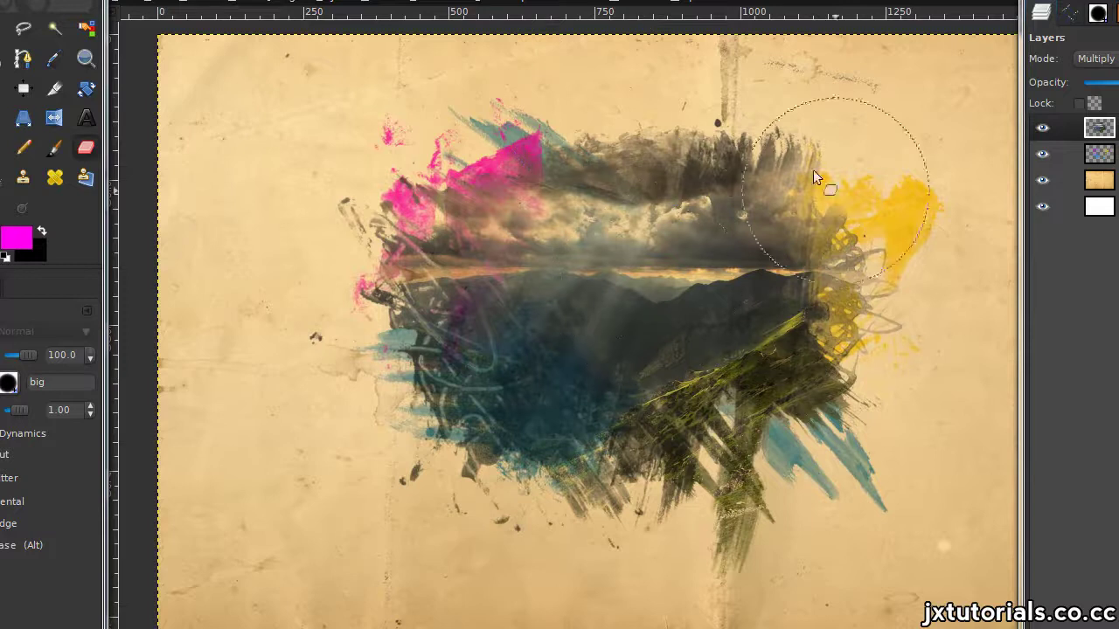
- Create a new image from the 800x600 template
left_click(122, 1)
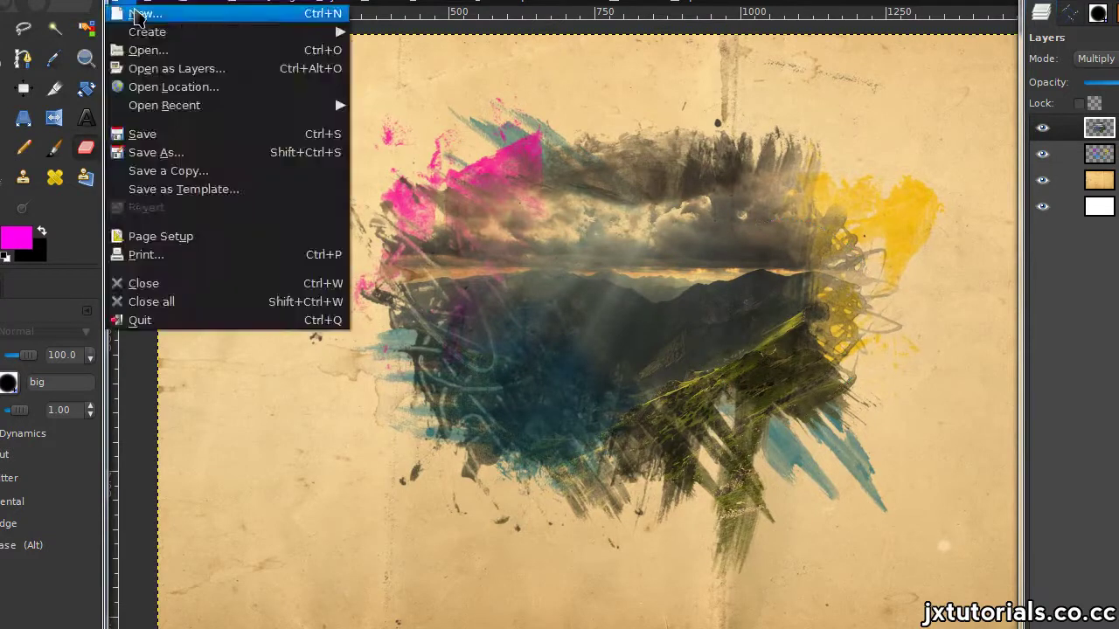
left_click(139, 15)
left_click(677, 2)
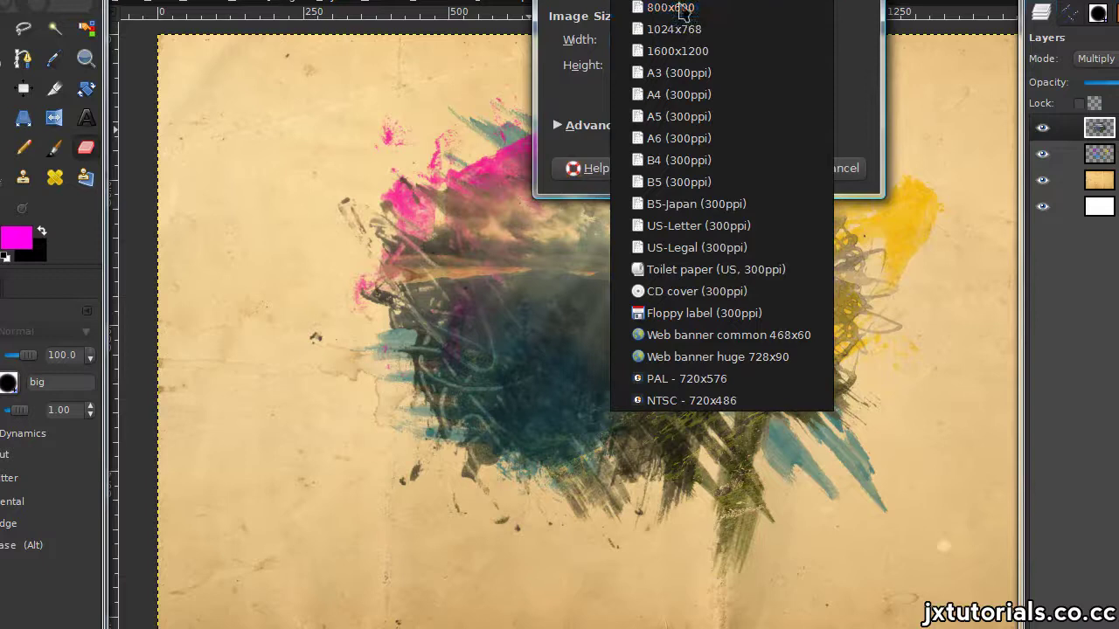
left_click(677, 8)
left_click(750, 170)
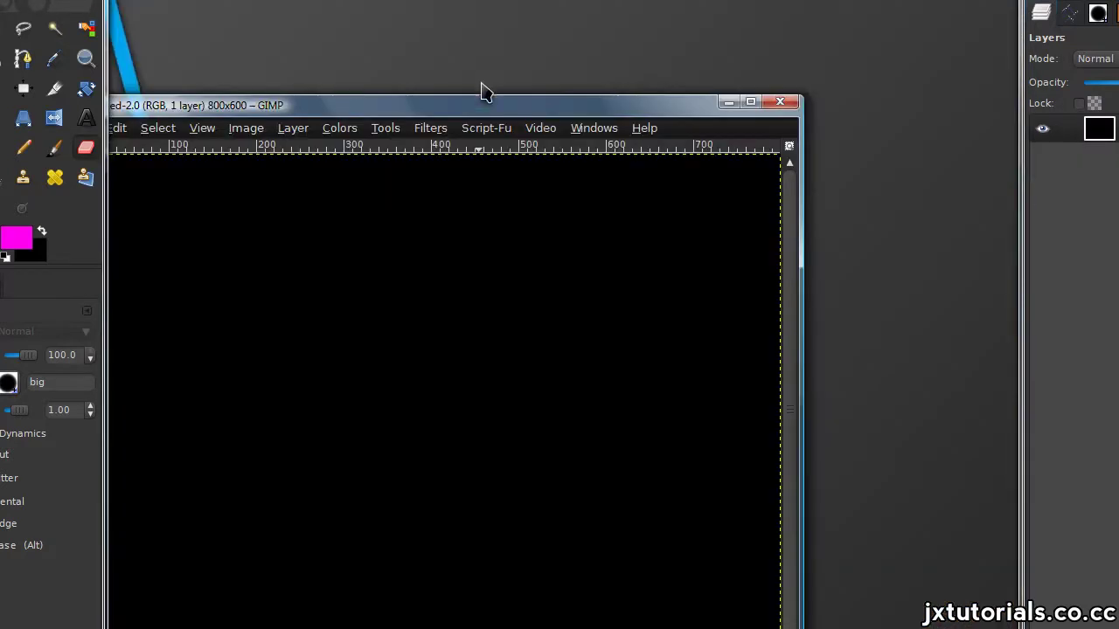
- Make white the foreground color and fill the 800x600 background with it using Bucket Fill
left_click_drag(485, 114, 610, 1)
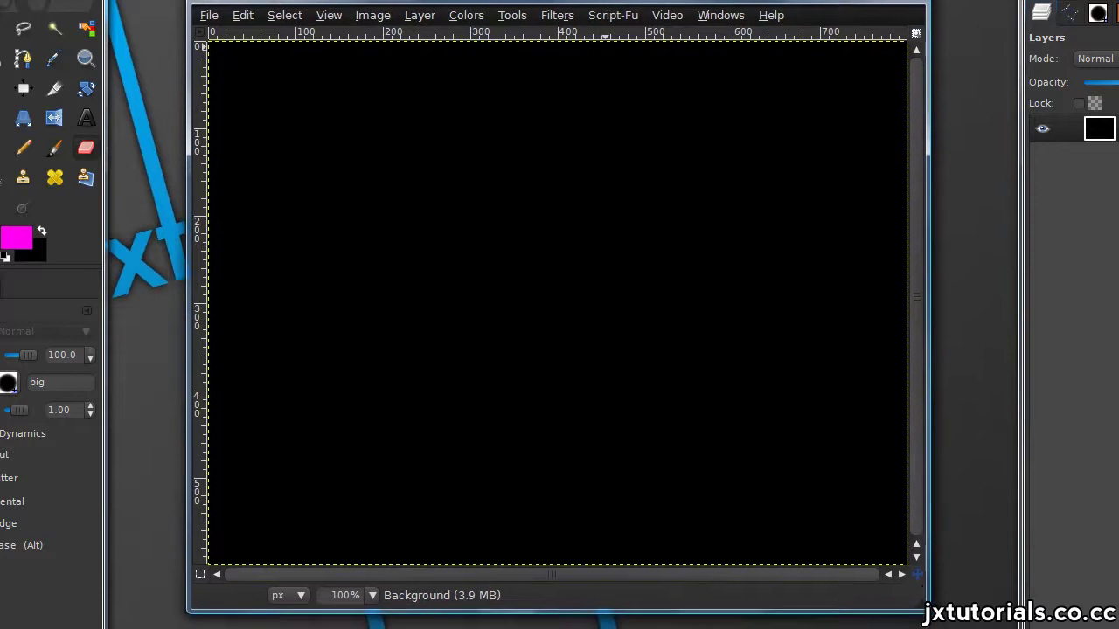
left_click_drag(35, 1, 171, 4)
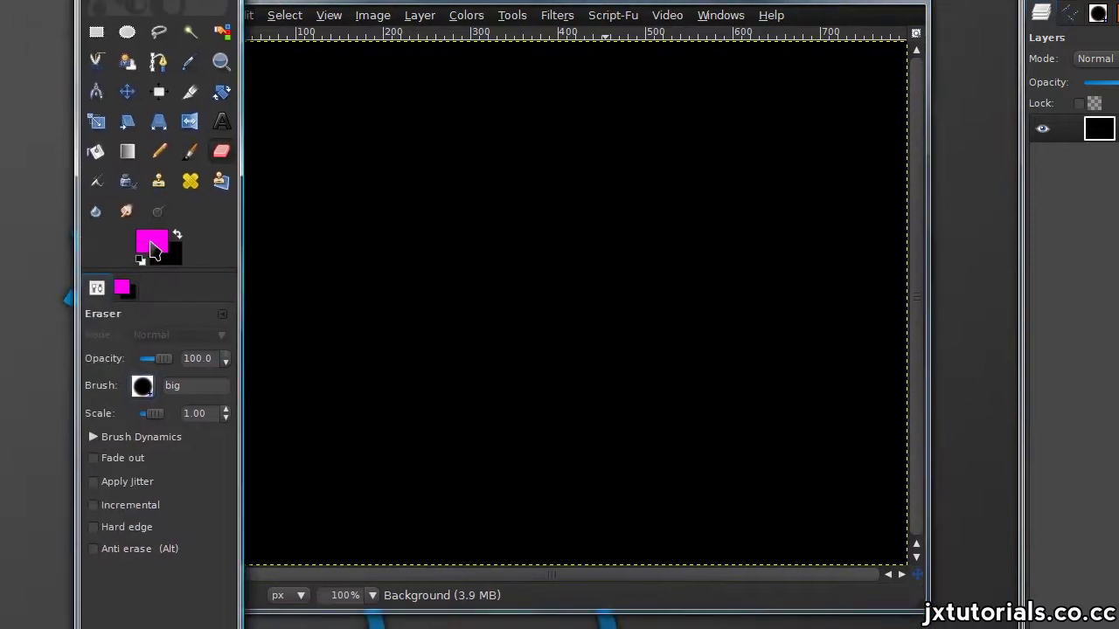
key("d")
left_click(177, 237)
left_click(96, 155)
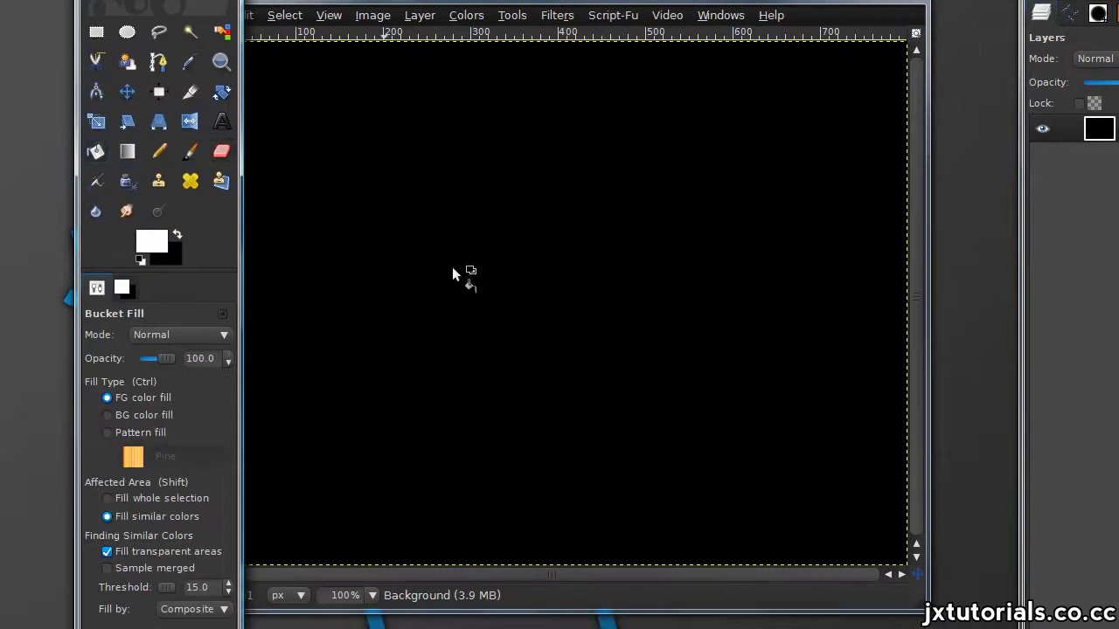
left_click(635, 122)
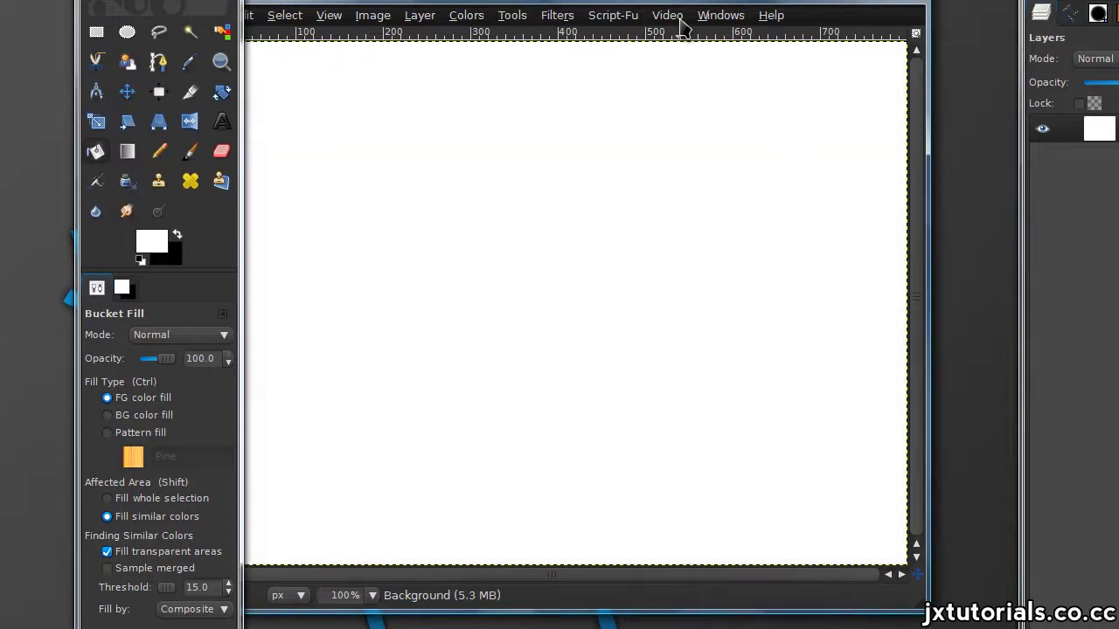
- Arrange the toolbox, the image window and the layers dock side by side so all are fully visible
key("ctrl+j")
left_click_drag(175, 2, 103, 28)
left_click_drag(292, 3, 240, 31)
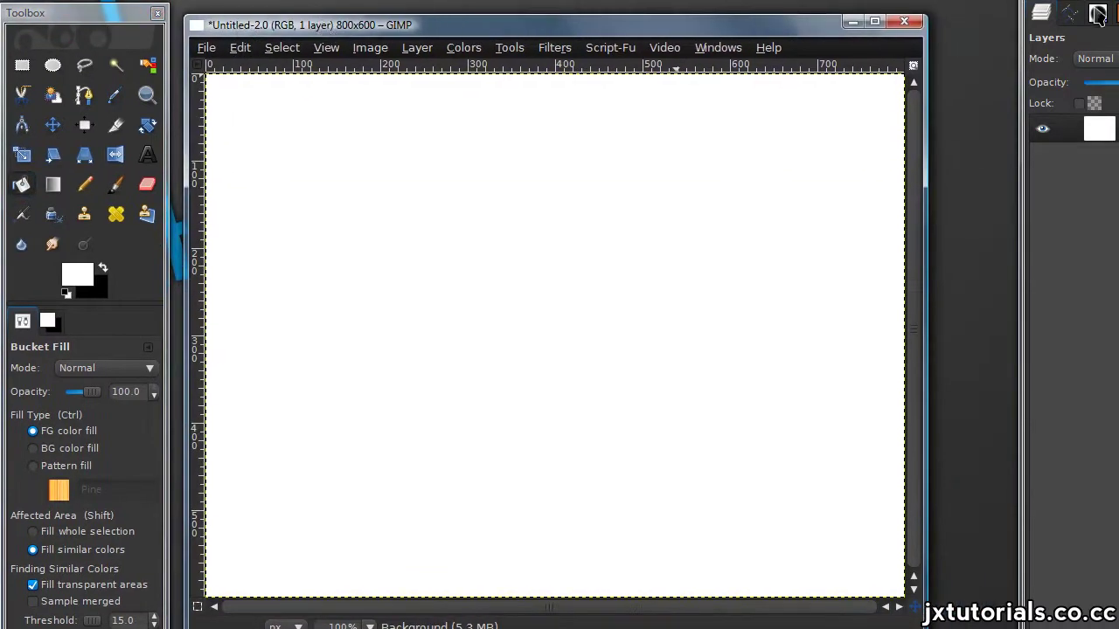
left_click_drag(1085, 0, 988, 22)
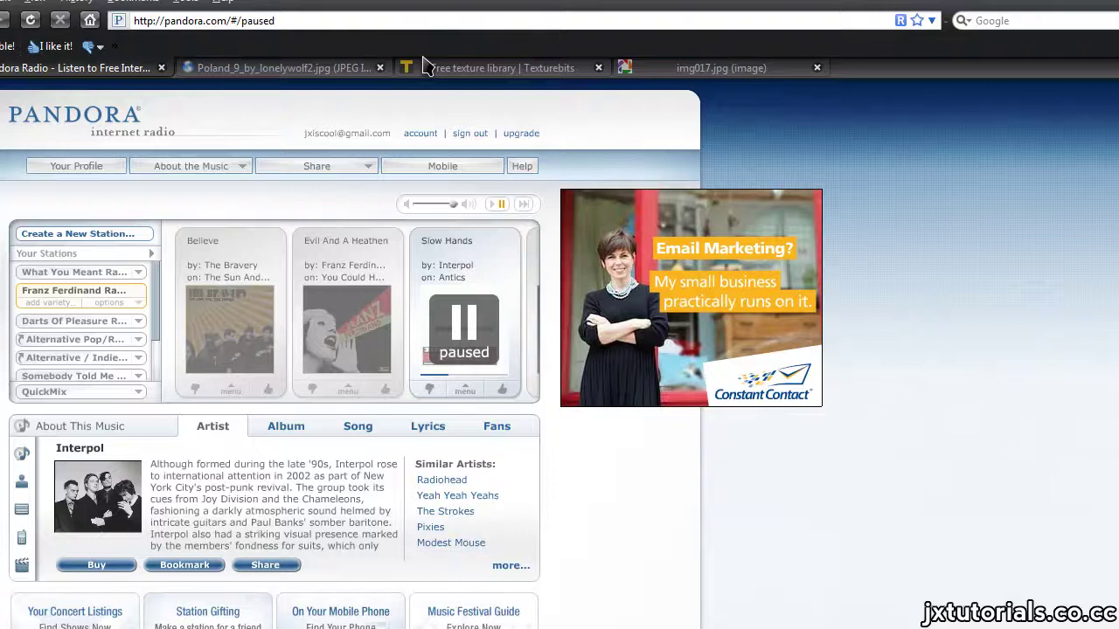
- Copy the paper texture img017.jpg from the web browser and paste it into the 800x600 GIMP image
left_click(455, 68)
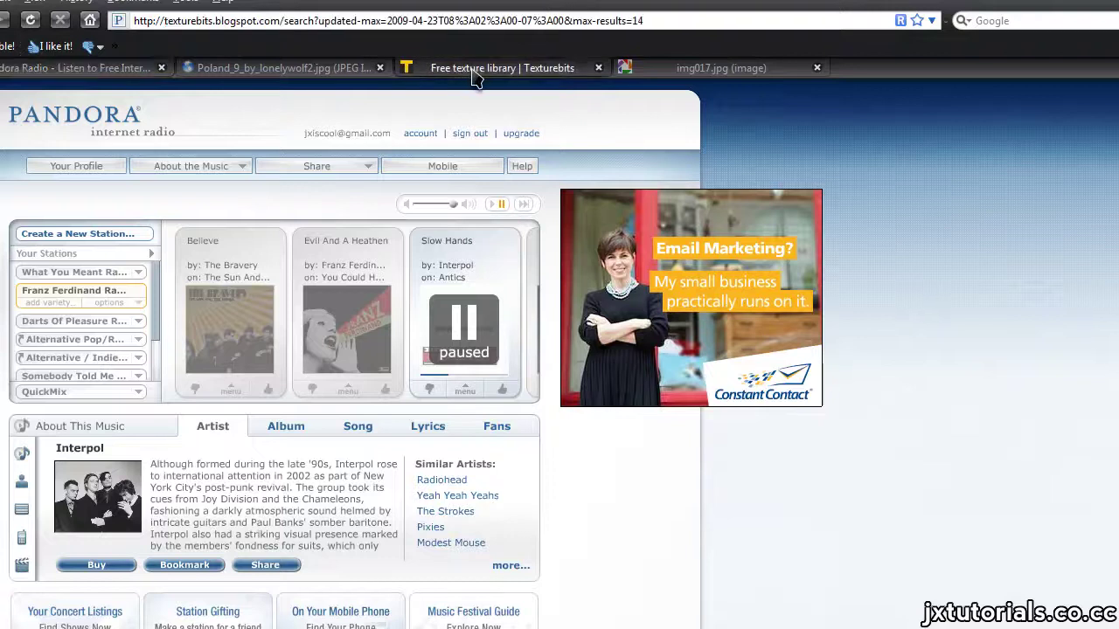
left_click(690, 68)
right_click(481, 257)
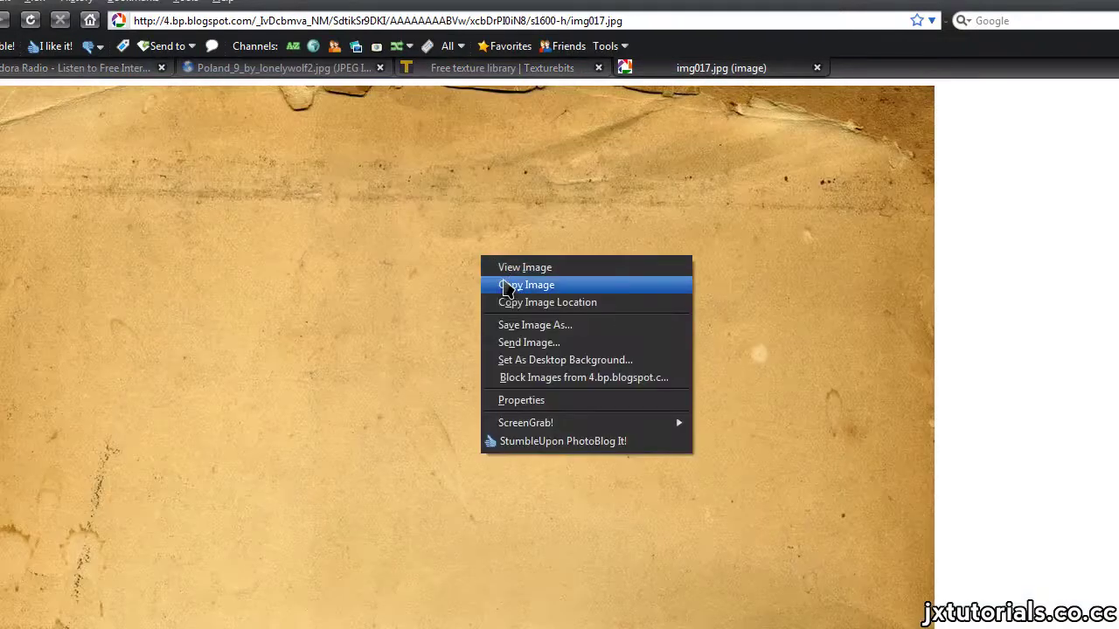
left_click(505, 285)
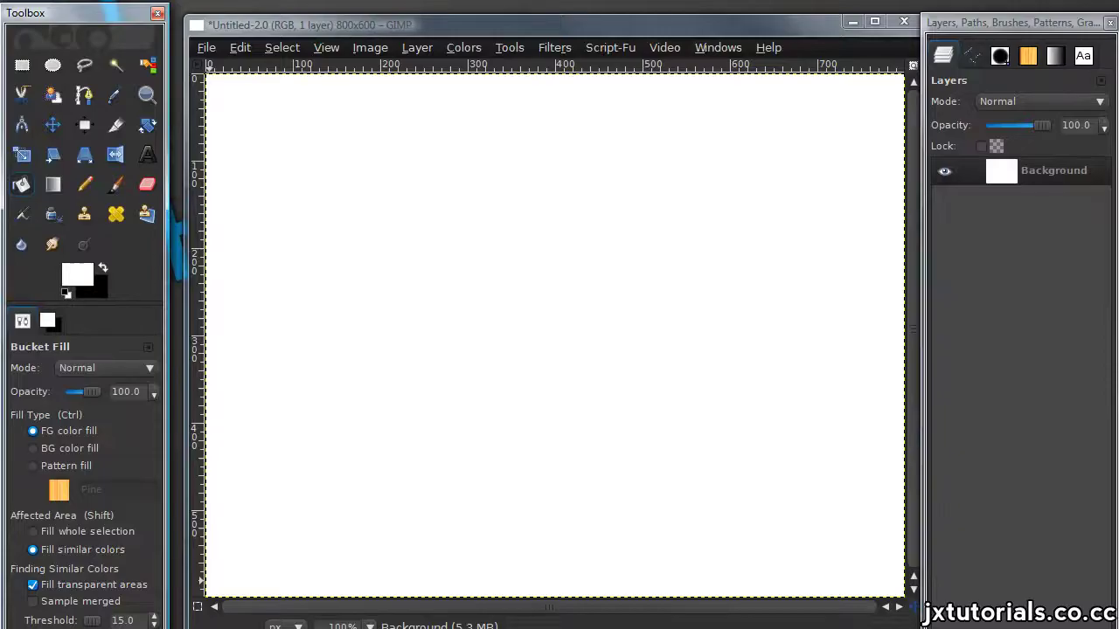
key("ctrl+v")
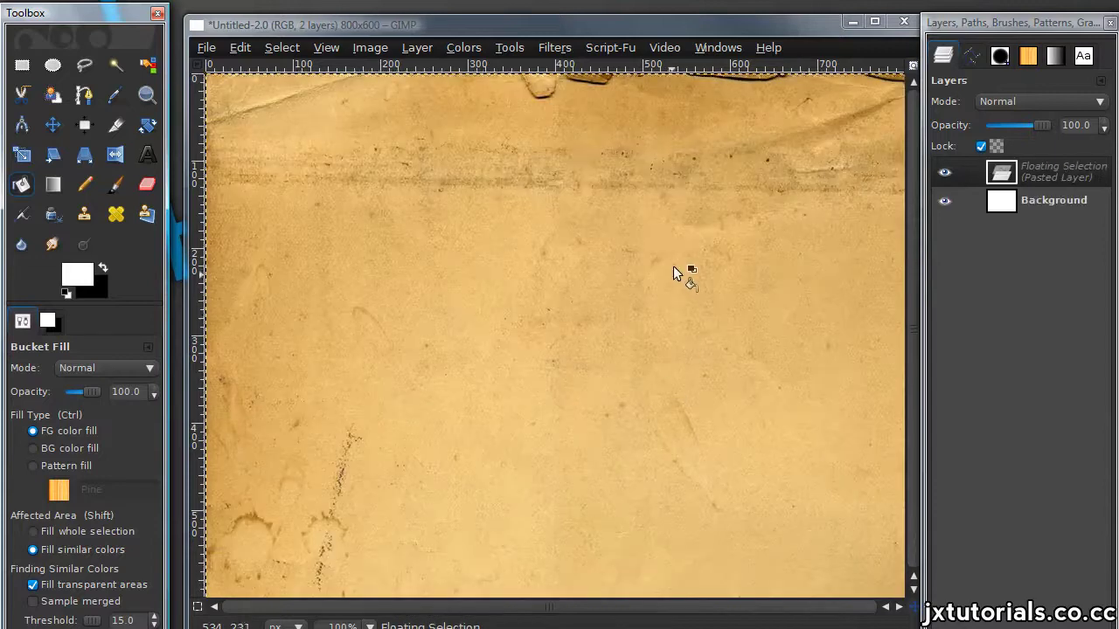
- Move the pasted paper texture across the canvas and scale it down
left_click(53, 125)
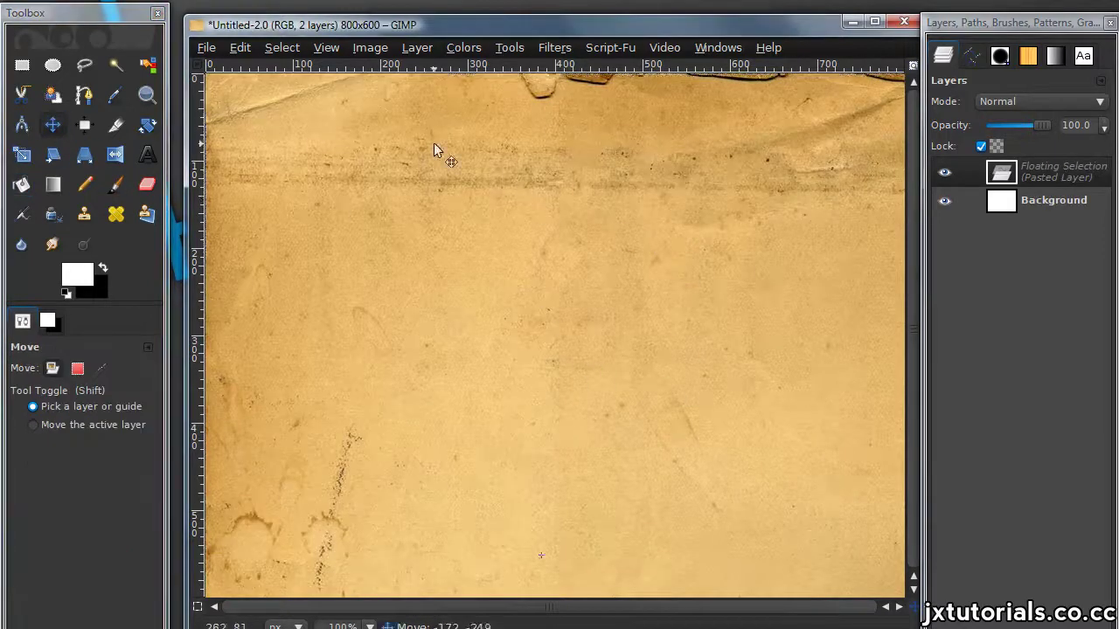
left_click_drag(434, 143, 197, 210)
left_click(25, 157)
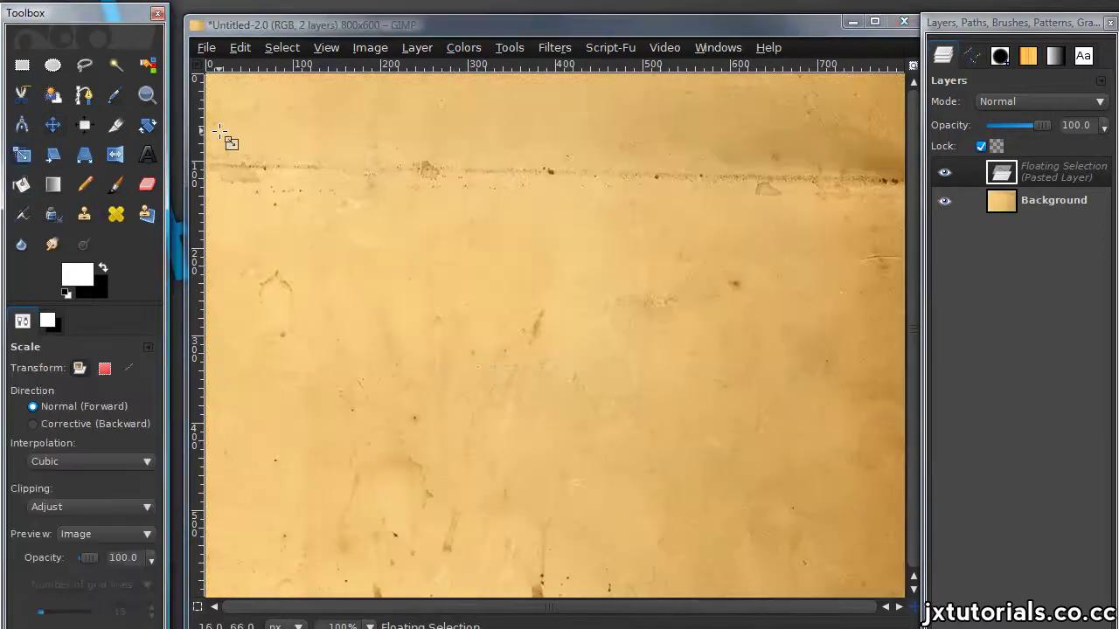
left_click_drag(266, 144, 495, 470)
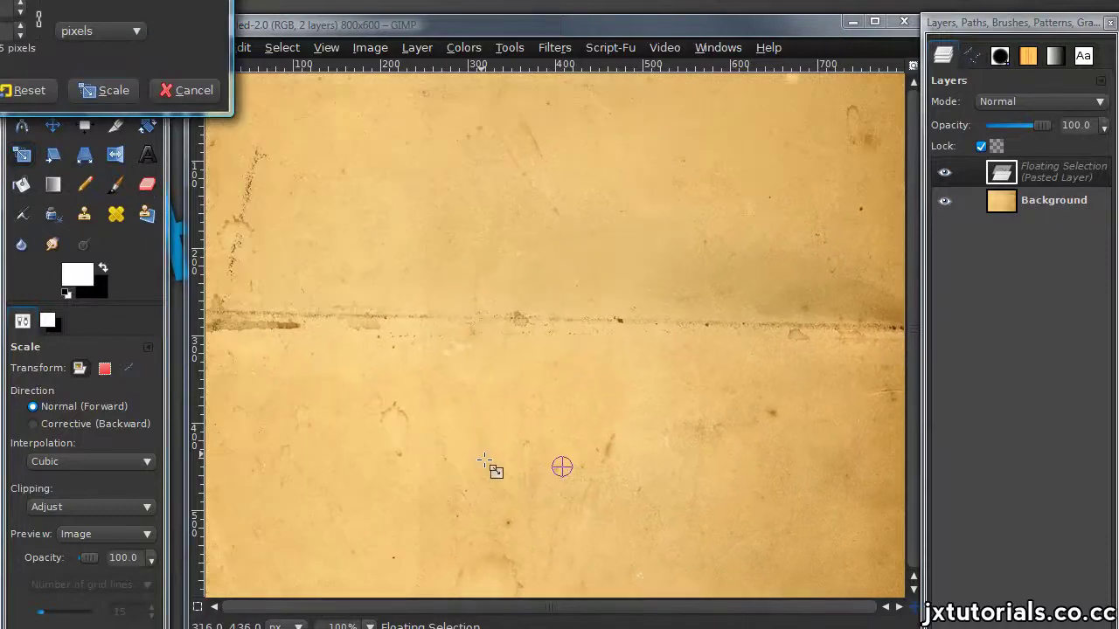
key("Return")
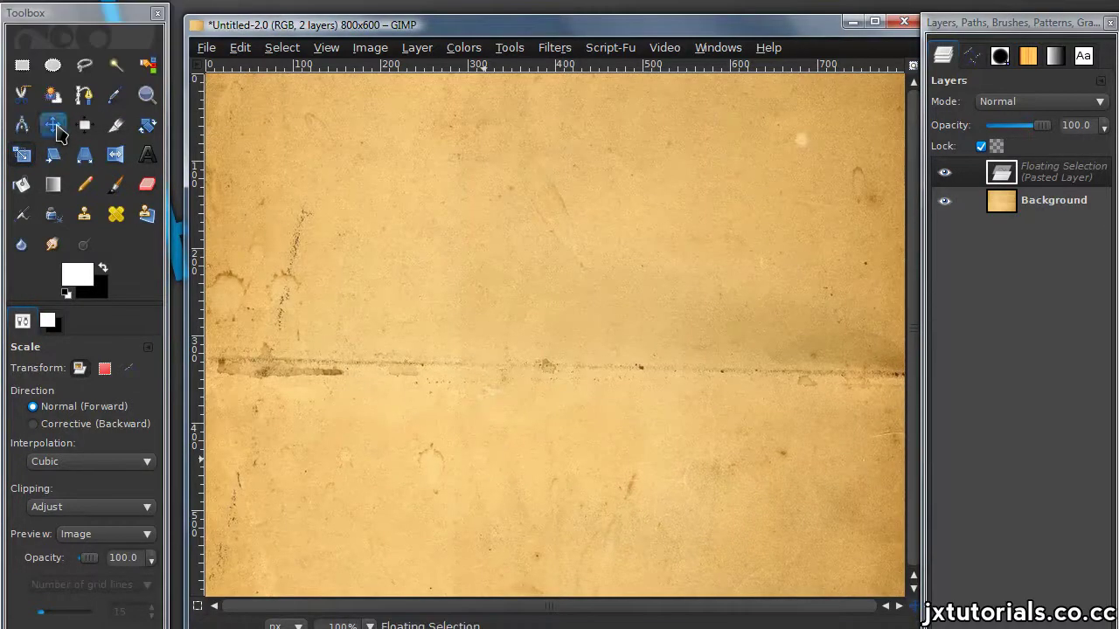
- Reposition the paper texture over the canvas as its own layer and set the layers dock beside the image window
left_click(53, 125)
left_click_drag(658, 475, 737, 413)
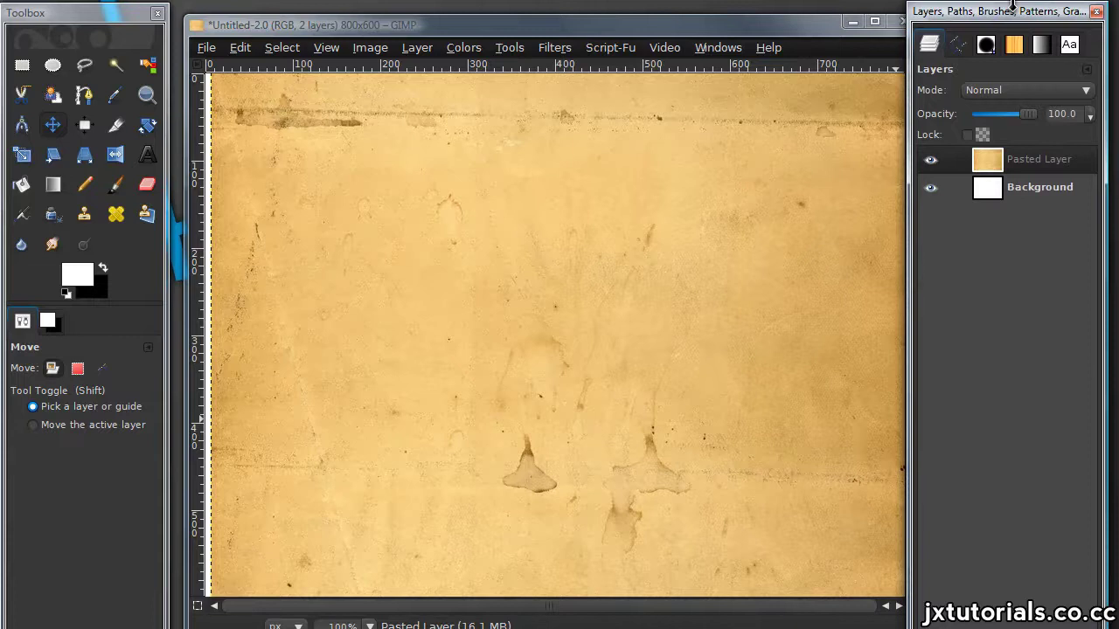
left_click_drag(1011, 7, 1032, 43)
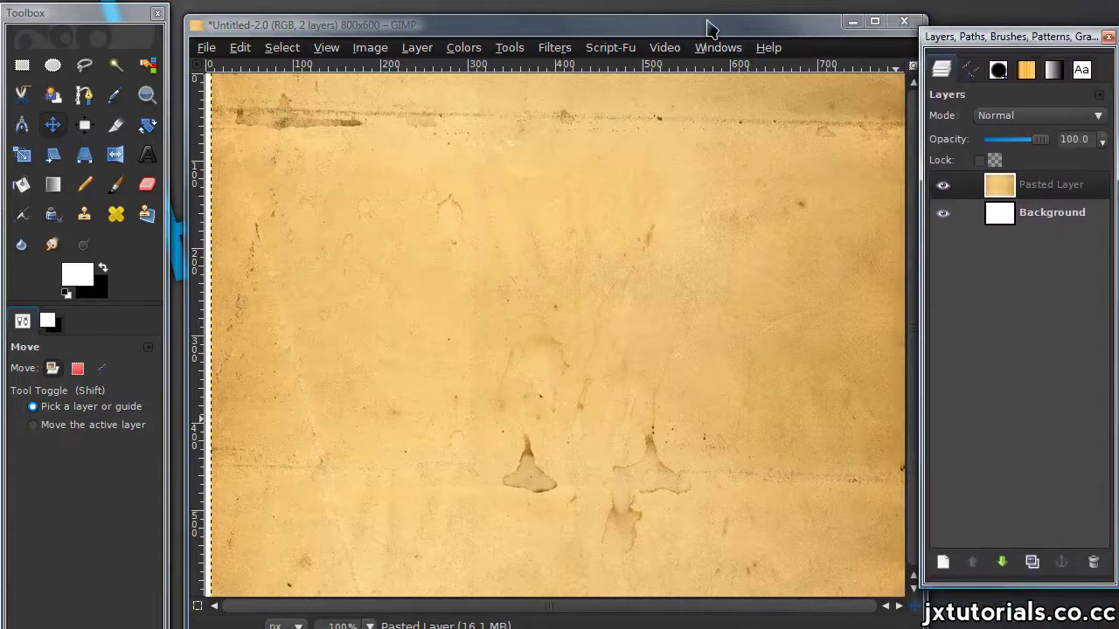
left_click_drag(701, 31, 692, 30)
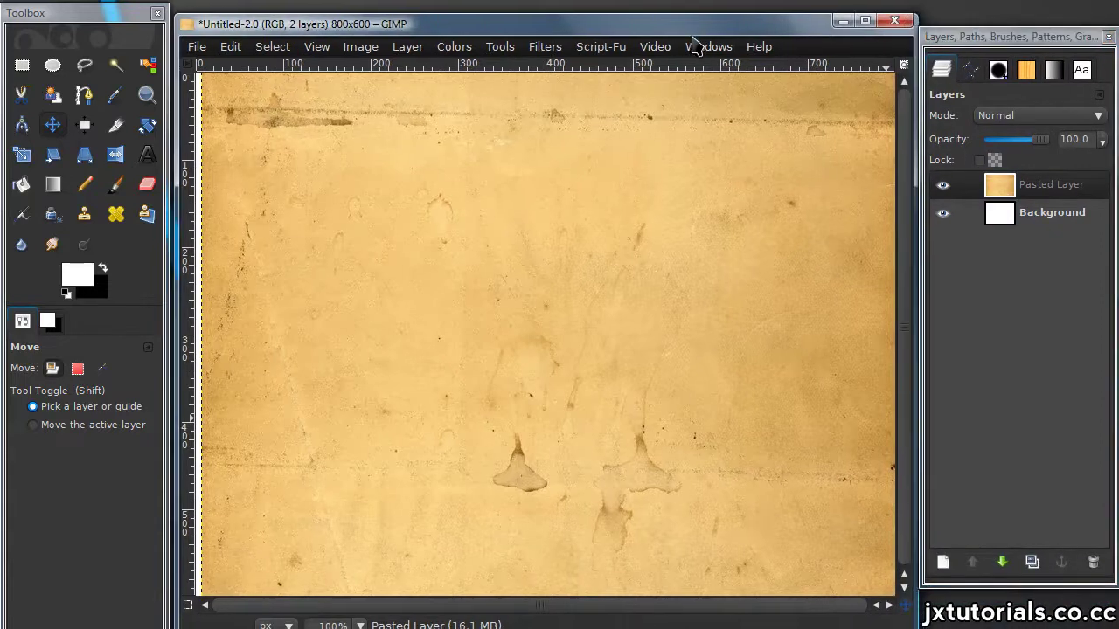
- Copy the Poland mountain landscape photo from the web browser and paste it into the GIMP image
left_click(337, 628)
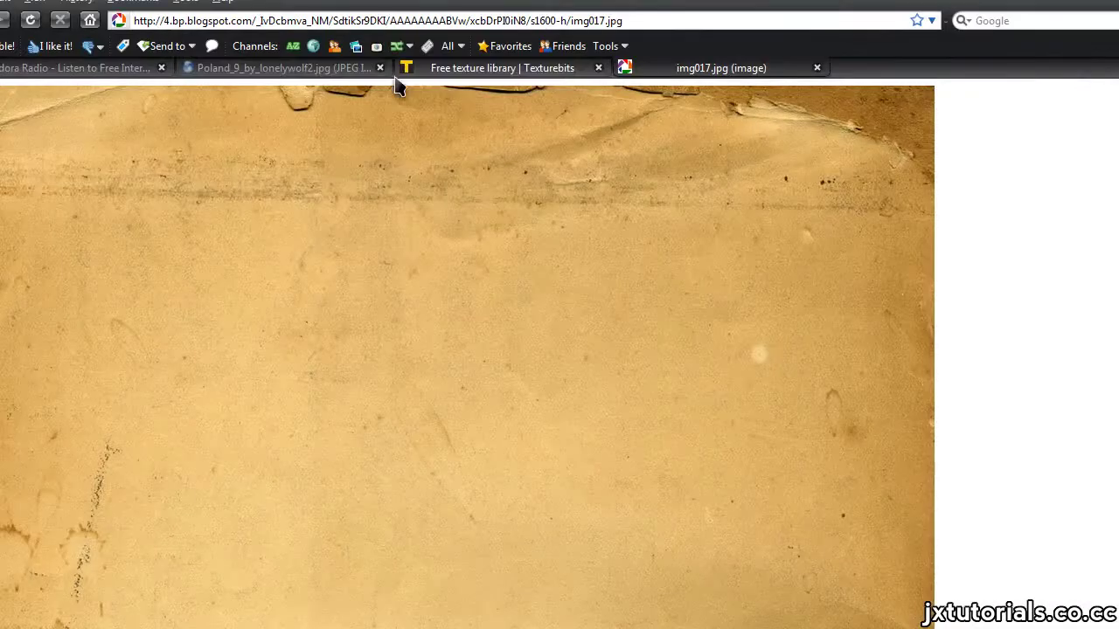
left_click(319, 72)
right_click(427, 194)
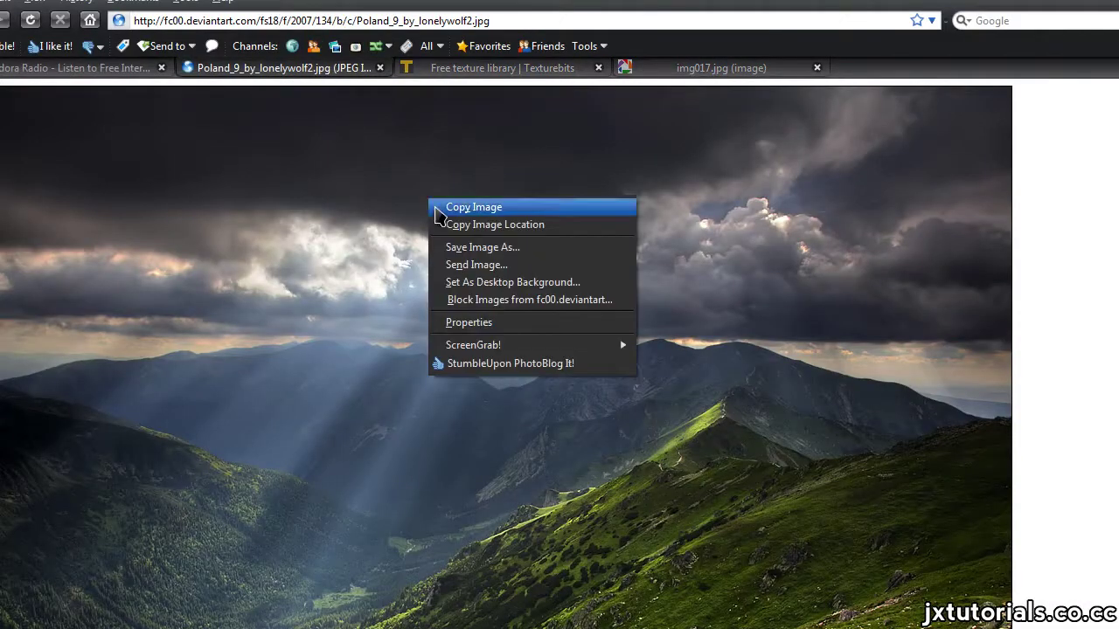
left_click(440, 207)
key("alt+Tab")
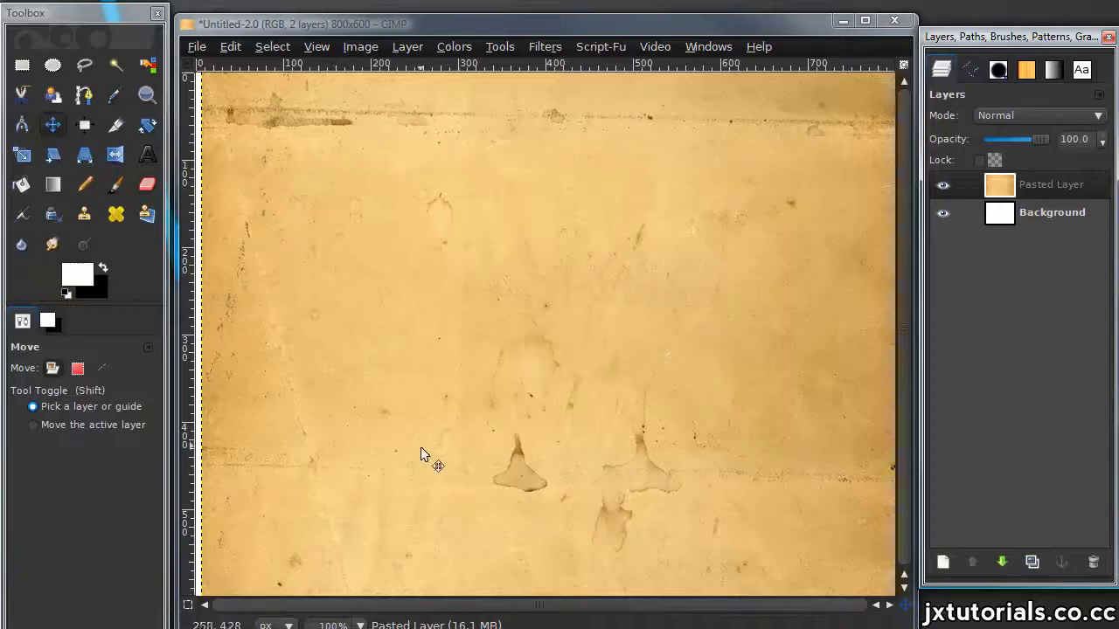
key("ctrl+v")
- Scale the pasted landscape photo down and move it over the paper texture
left_click(29, 152)
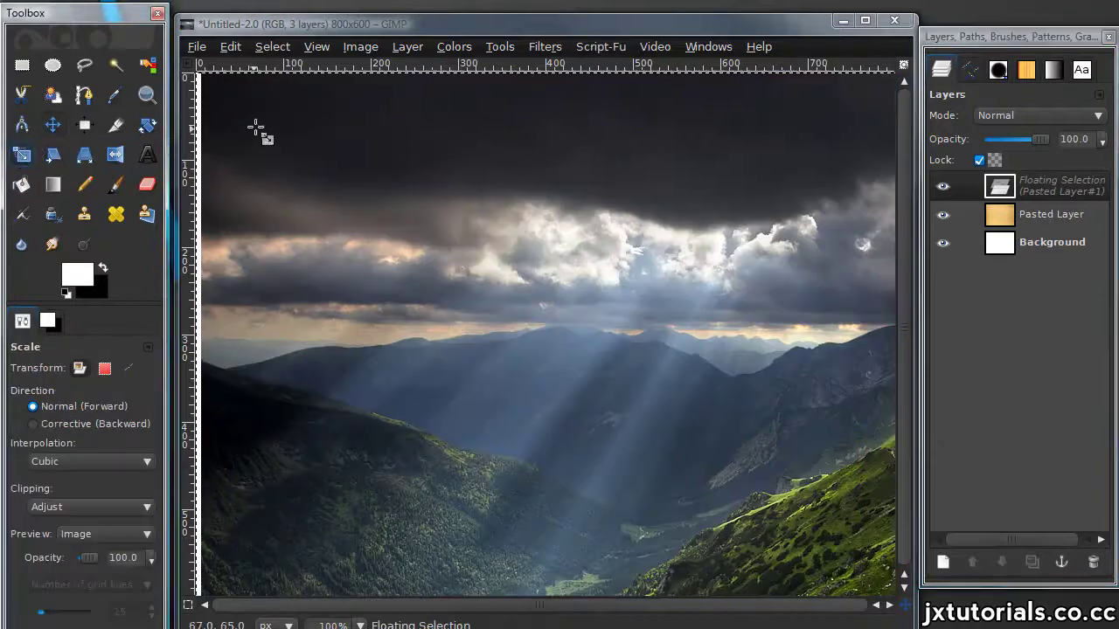
left_click_drag(271, 134, 549, 366)
key("Return")
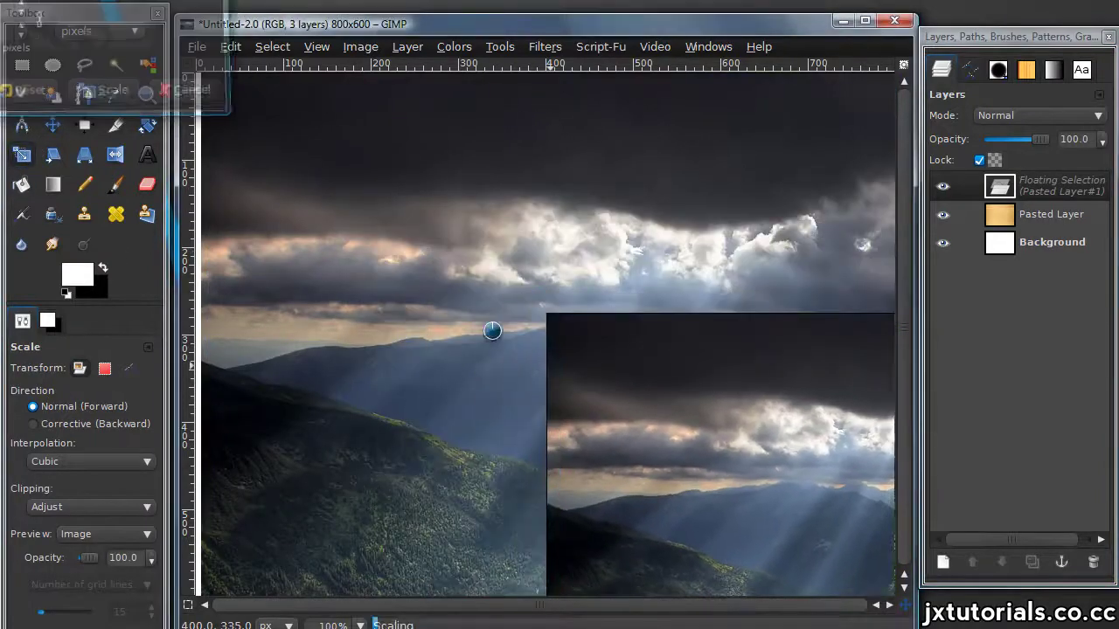
left_click(53, 125)
left_click_drag(773, 459, 434, 232)
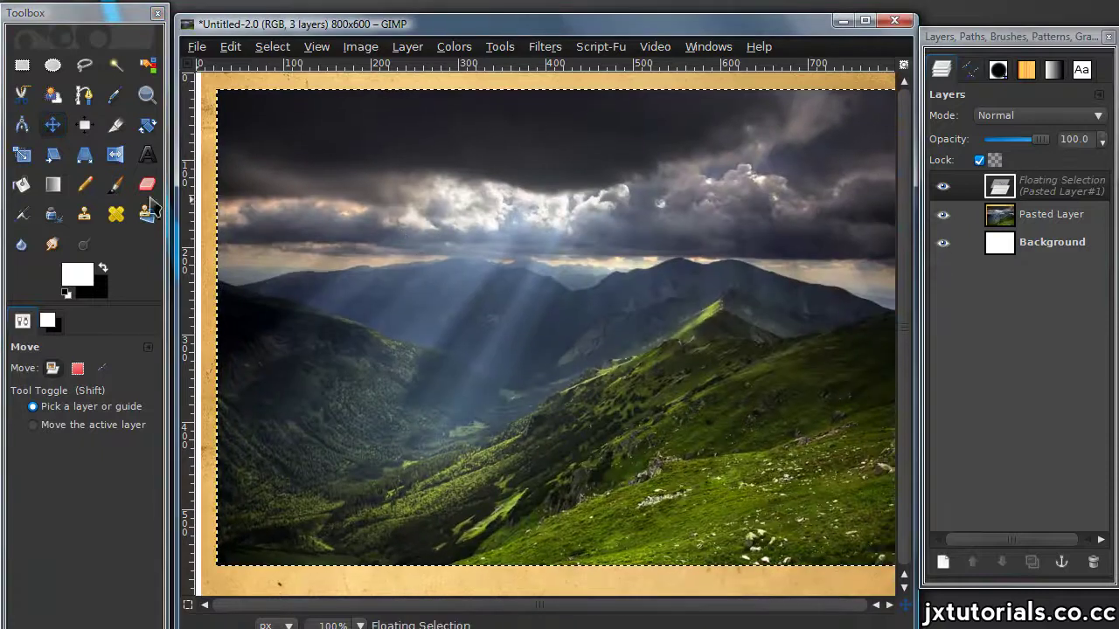
- Shrink the landscape photo further, center it with paper showing all around, and turn it into a new layer
left_click(22, 155)
left_click(323, 168)
left_click_drag(323, 168, 347, 190)
key("Return")
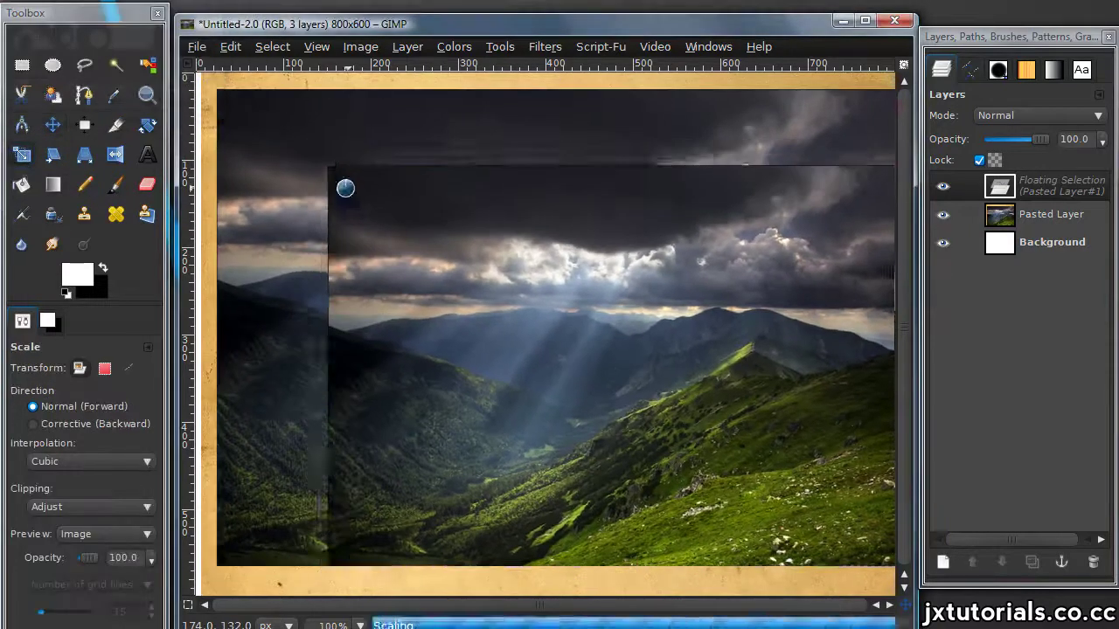
key("m")
left_click_drag(700, 334, 674, 323)
left_click(943, 563)
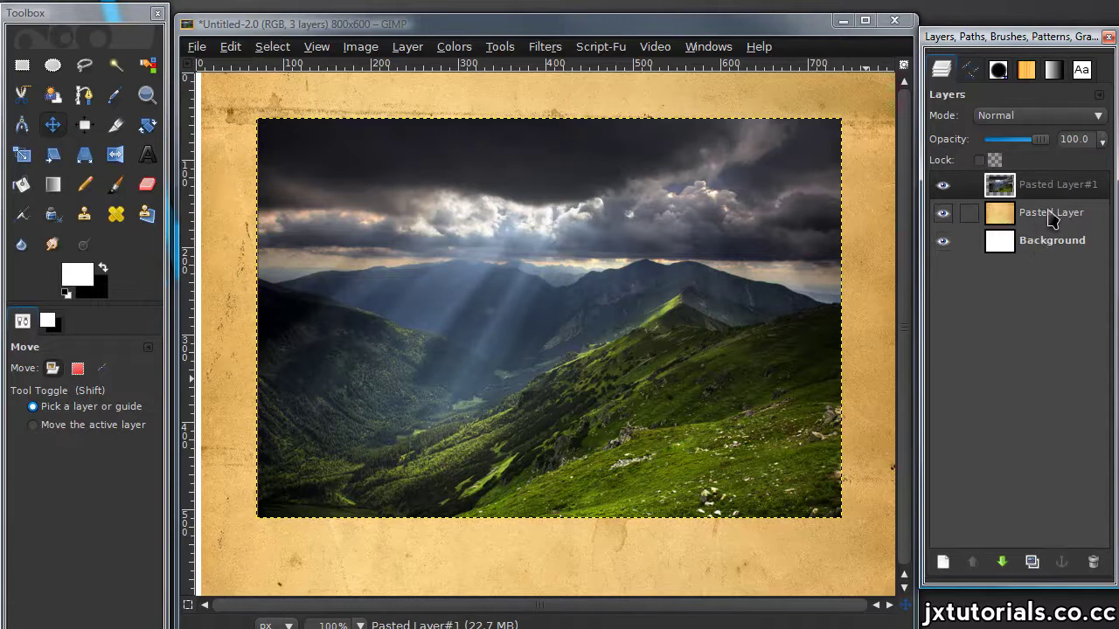
- Lower the opacity of the paper texture layer to 81.6
left_click(1065, 215)
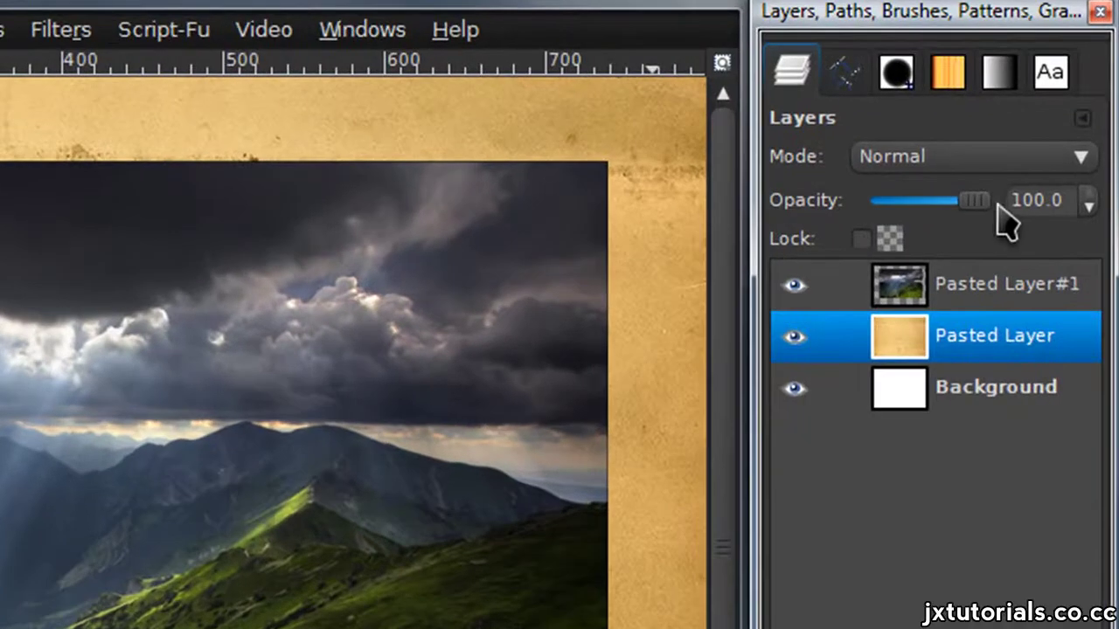
left_click_drag(979, 209, 966, 212)
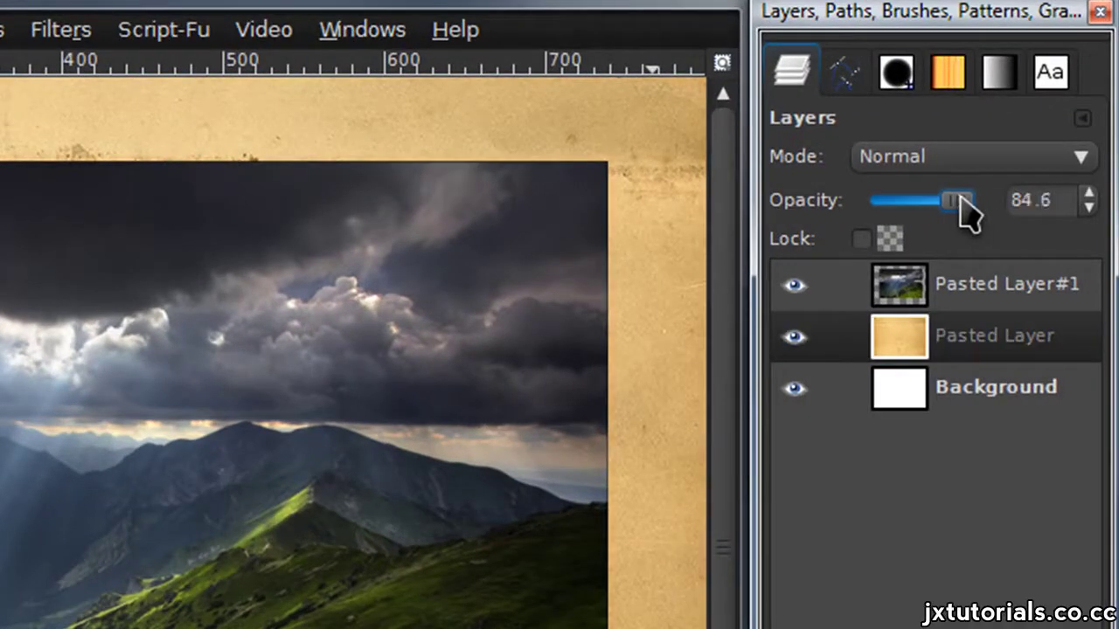
left_click(1088, 209)
left_click(1087, 209)
left_click(1088, 209)
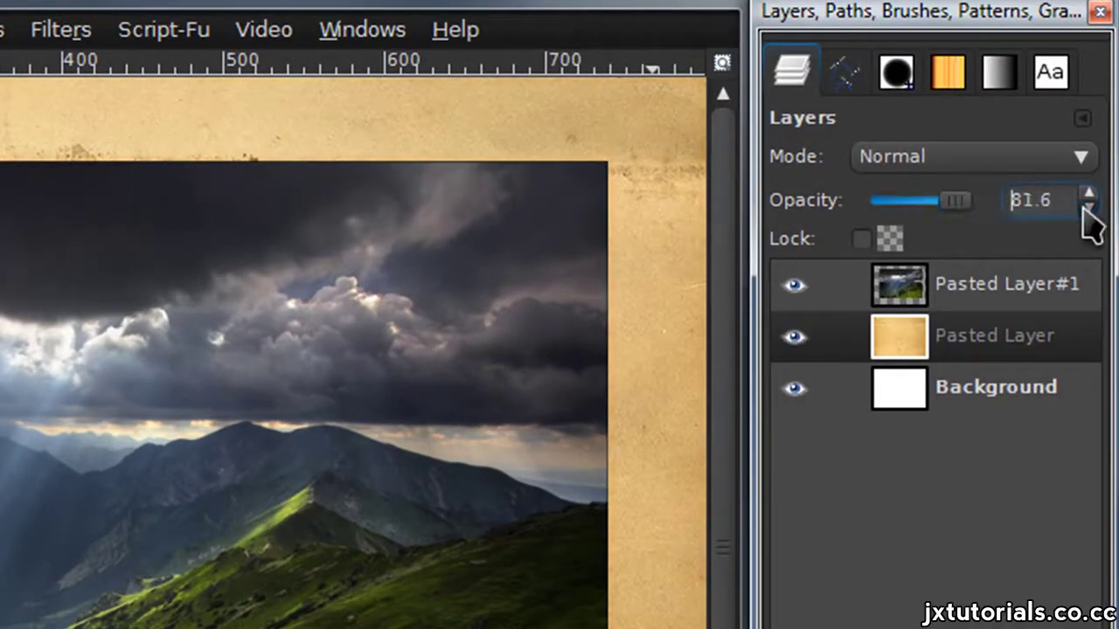
- Add a layer mask initialized to Black (full transparency) to the landscape photo layer
left_click(988, 297)
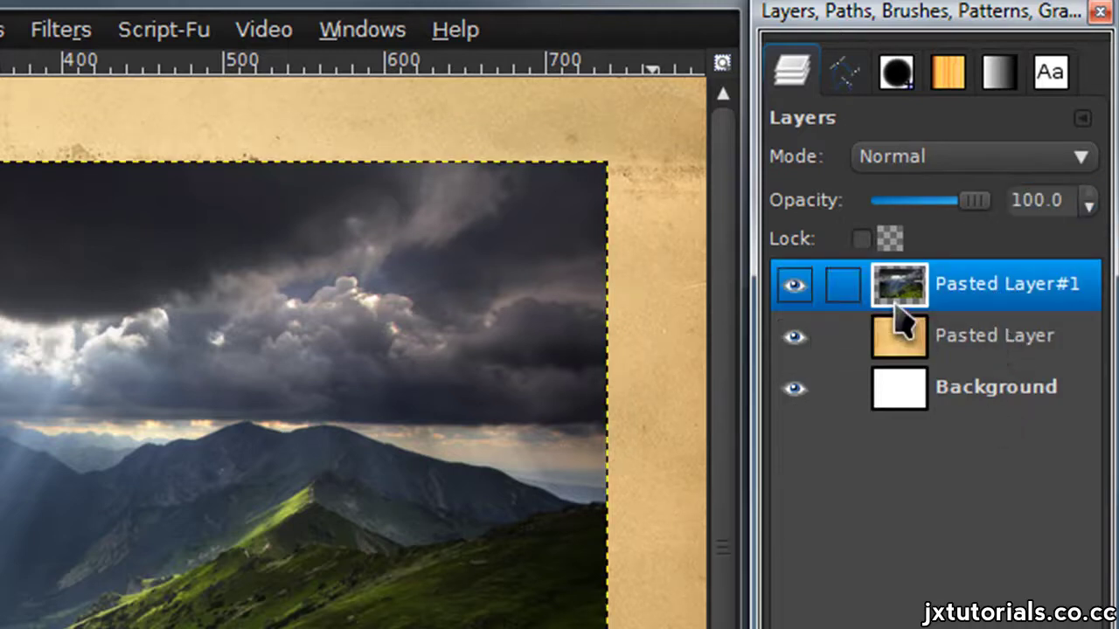
right_click(948, 298)
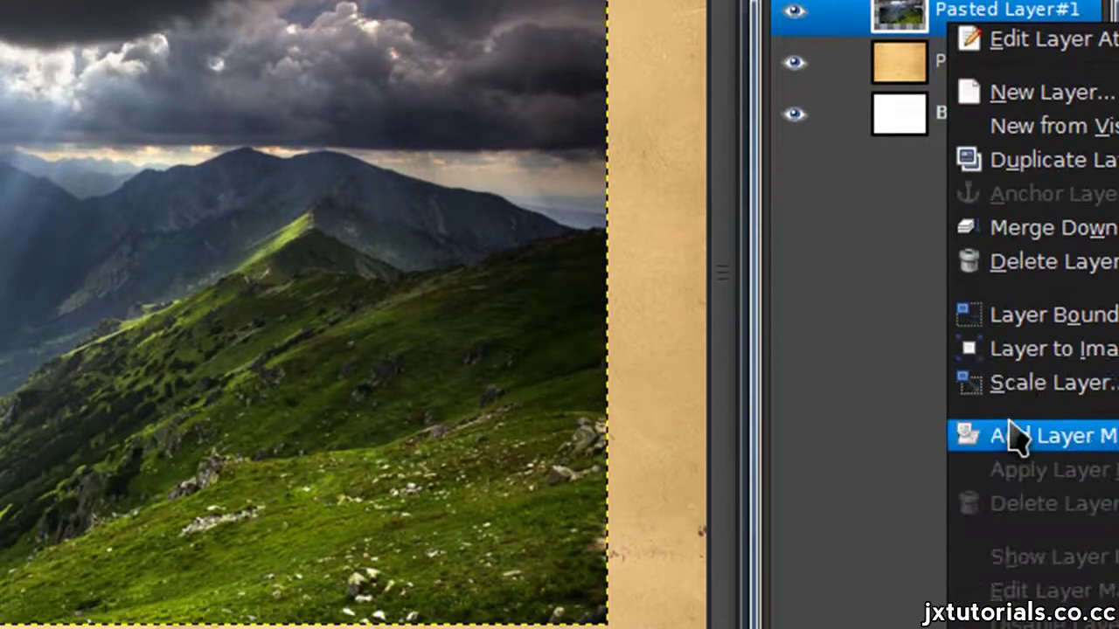
left_click(1011, 437)
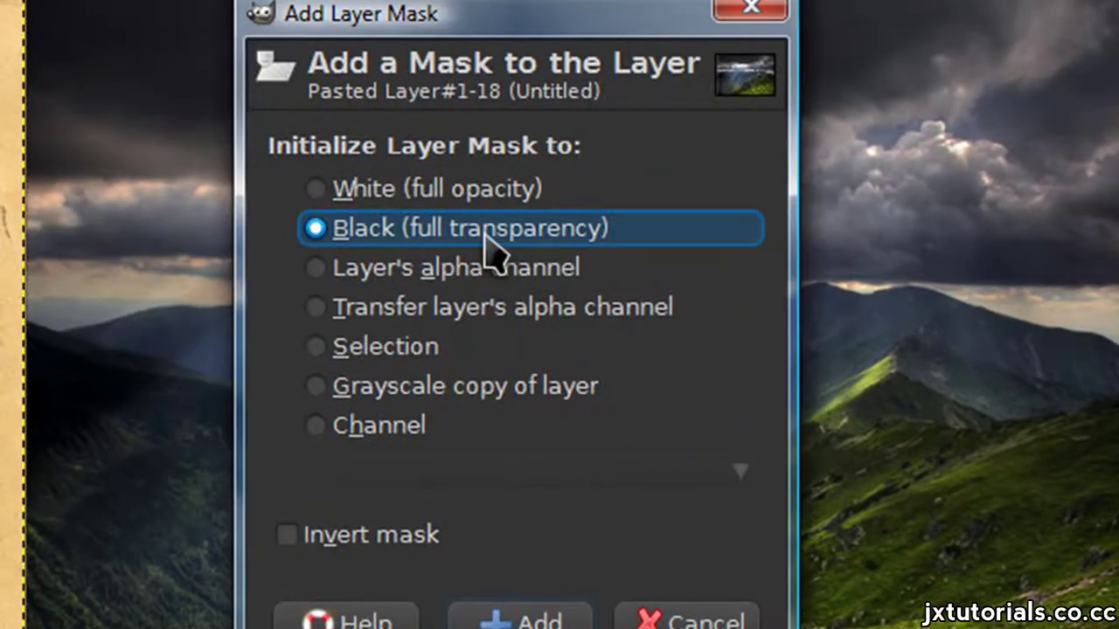
left_click(519, 619)
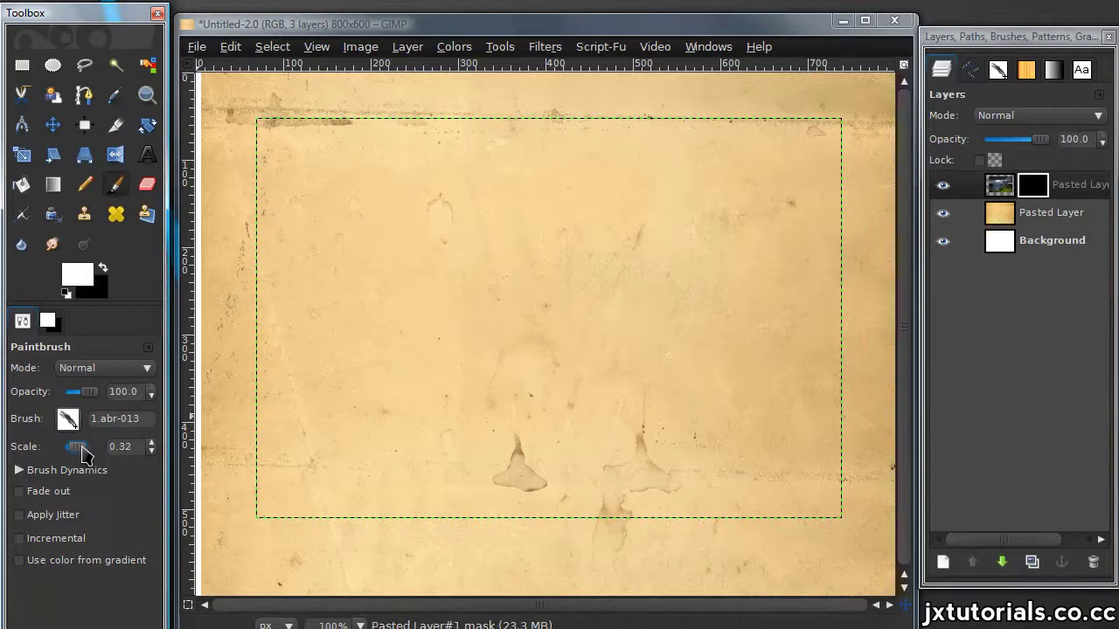
- Reveal the middle of the landscape photo by painting its mask white with grunge brushes 1.abr-013, 1.abr-012 and 1.abr-014 at scale 0.40
left_click(540, 298)
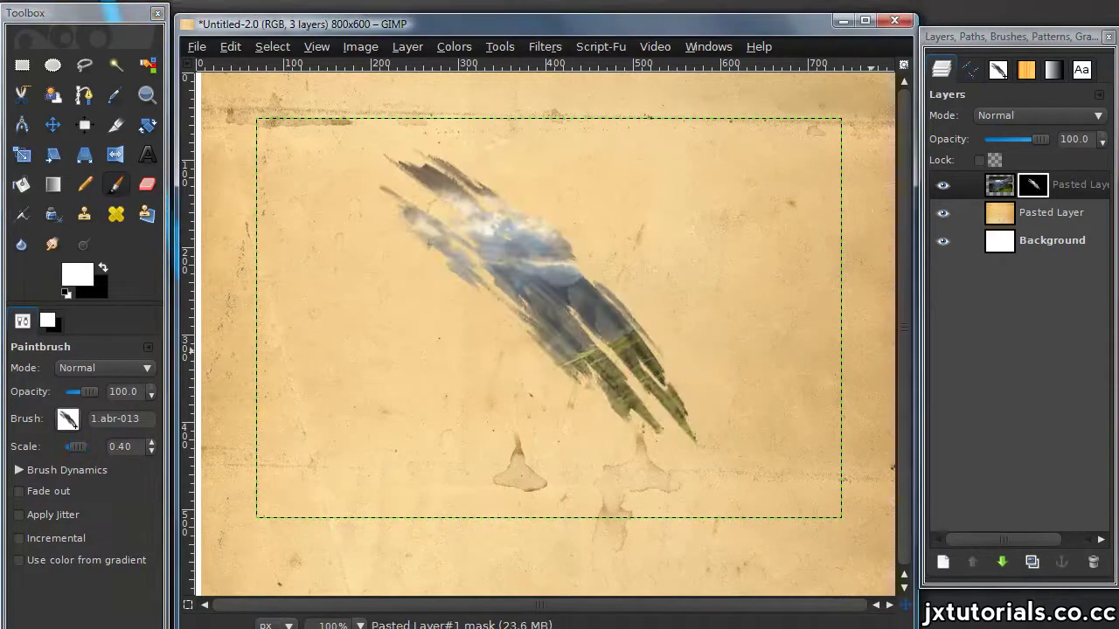
left_click(998, 72)
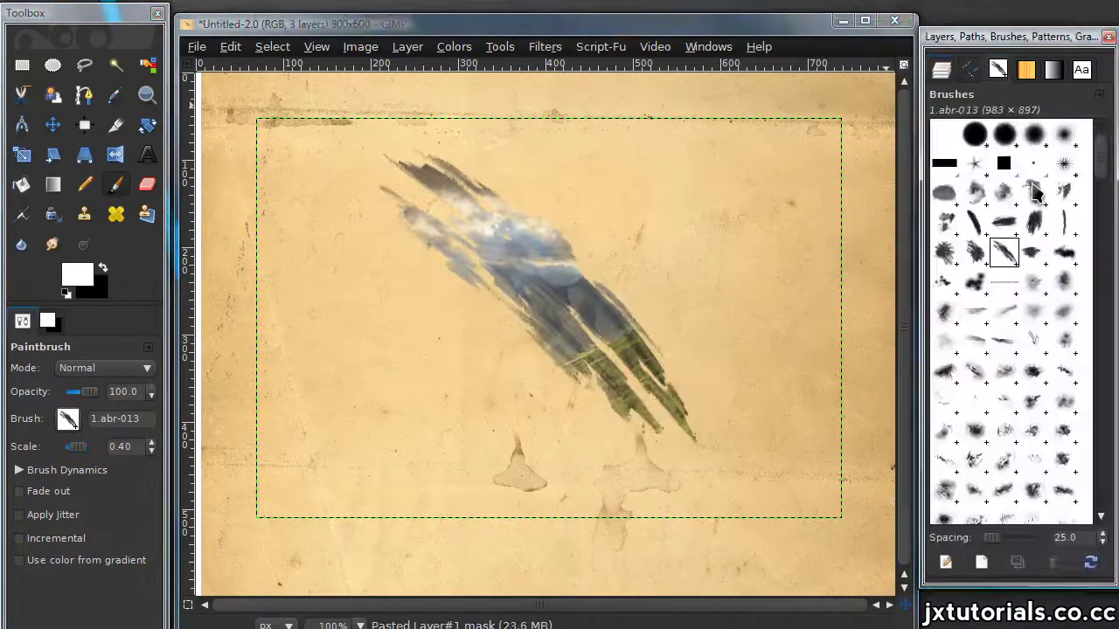
left_click(1063, 222)
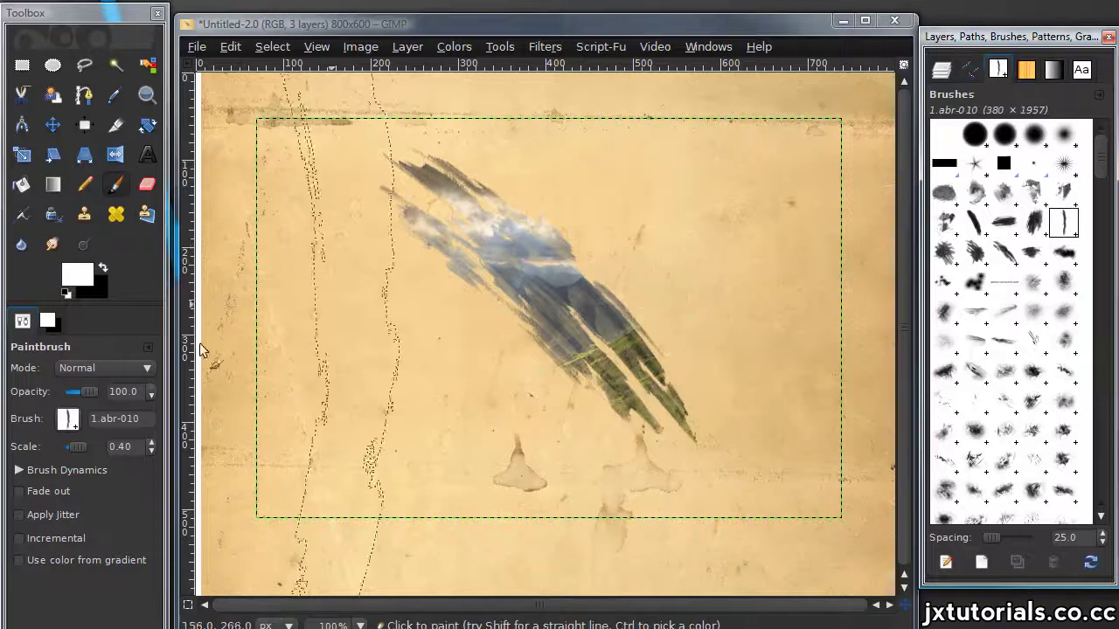
left_click(974, 252)
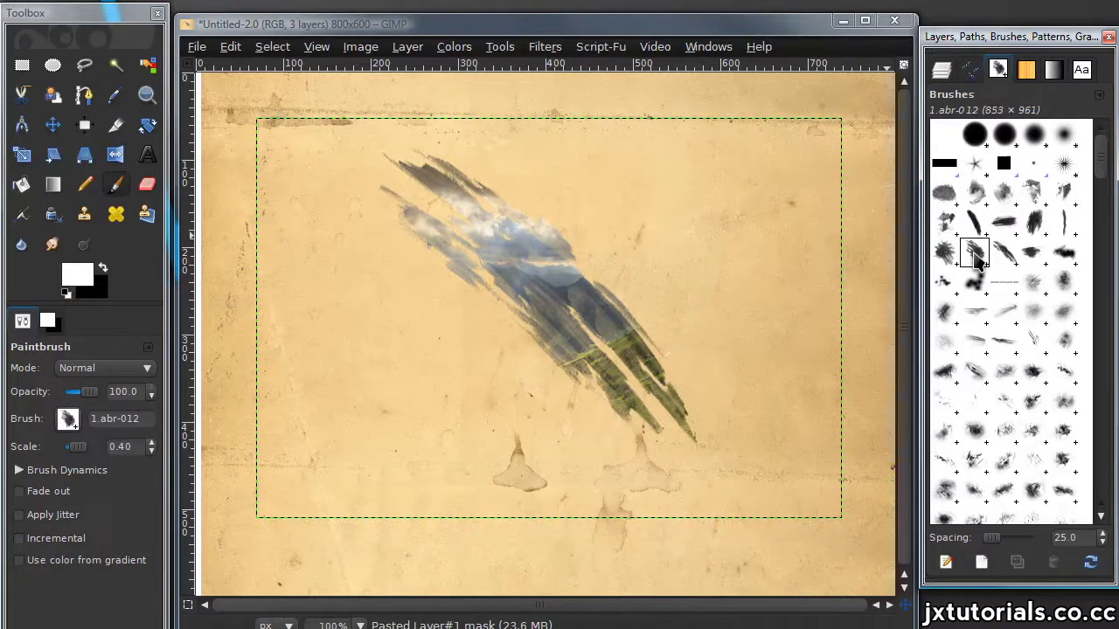
left_click(456, 314)
- Reveal the photo's right slope and add bottom splatters on the mask with the watercolors_env1ro.abr-005 and abr-017 brushes
scroll(1063, 295, "down", 20)
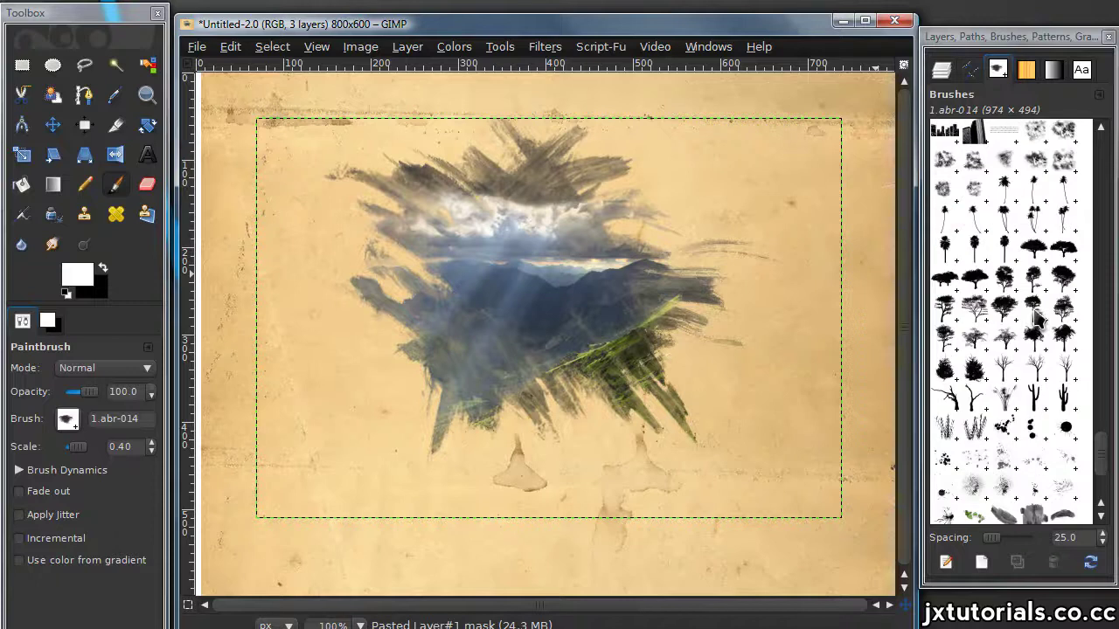
left_click(974, 391)
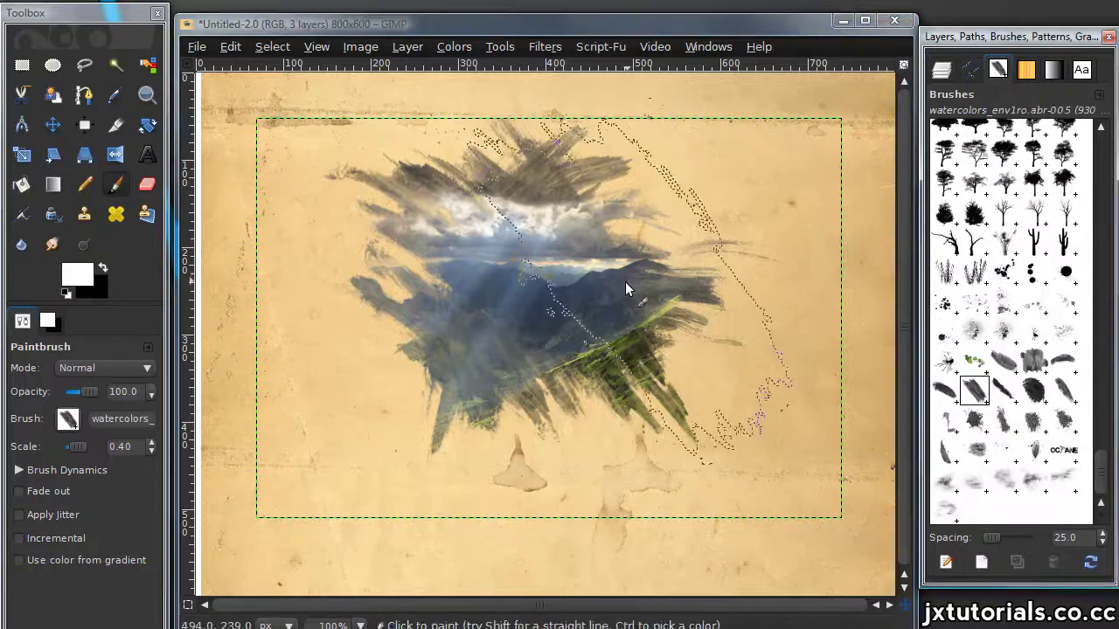
left_click(635, 306)
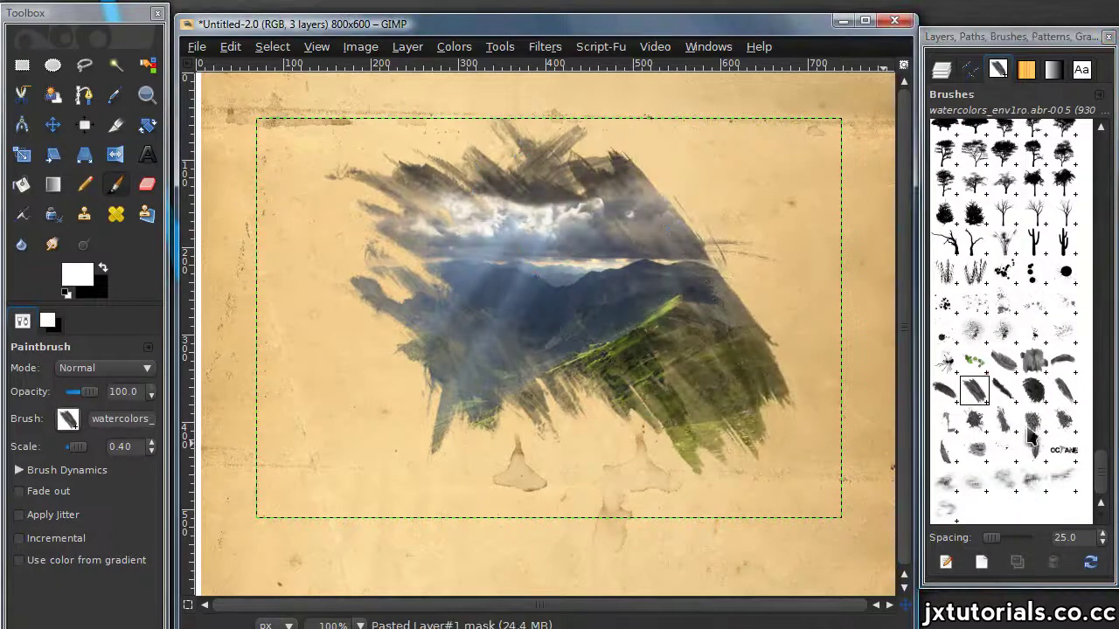
left_click(1036, 461)
left_click(543, 347)
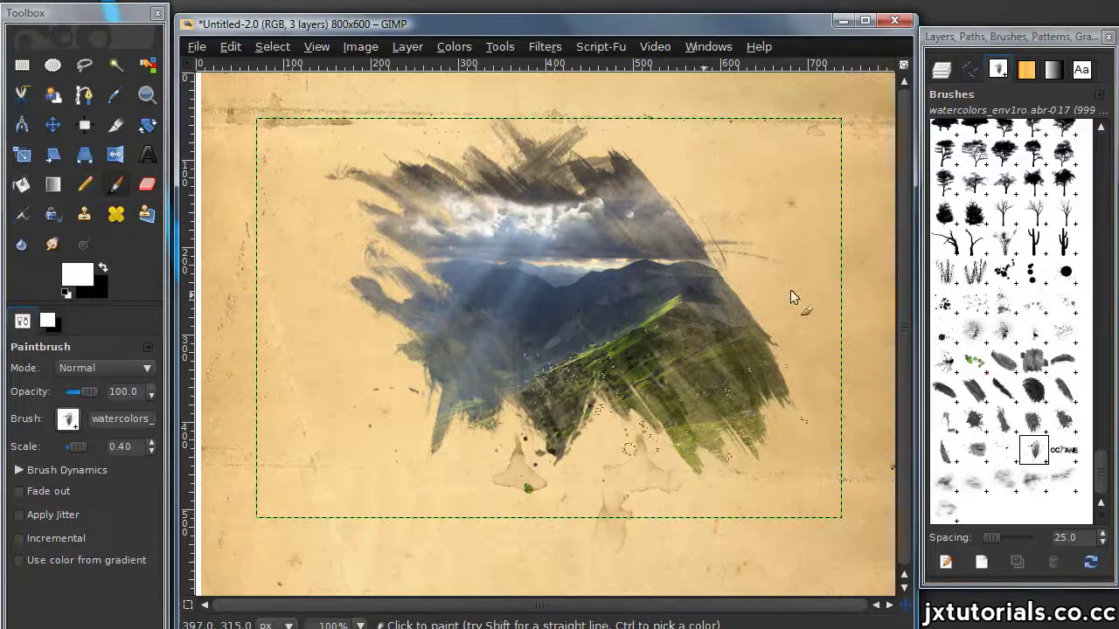
- Reveal the photo's lower-left and bottom edges on the mask with the watercolors_env1ro.abr-004 brush, undoing the first stamp and repainting it
left_click(944, 391)
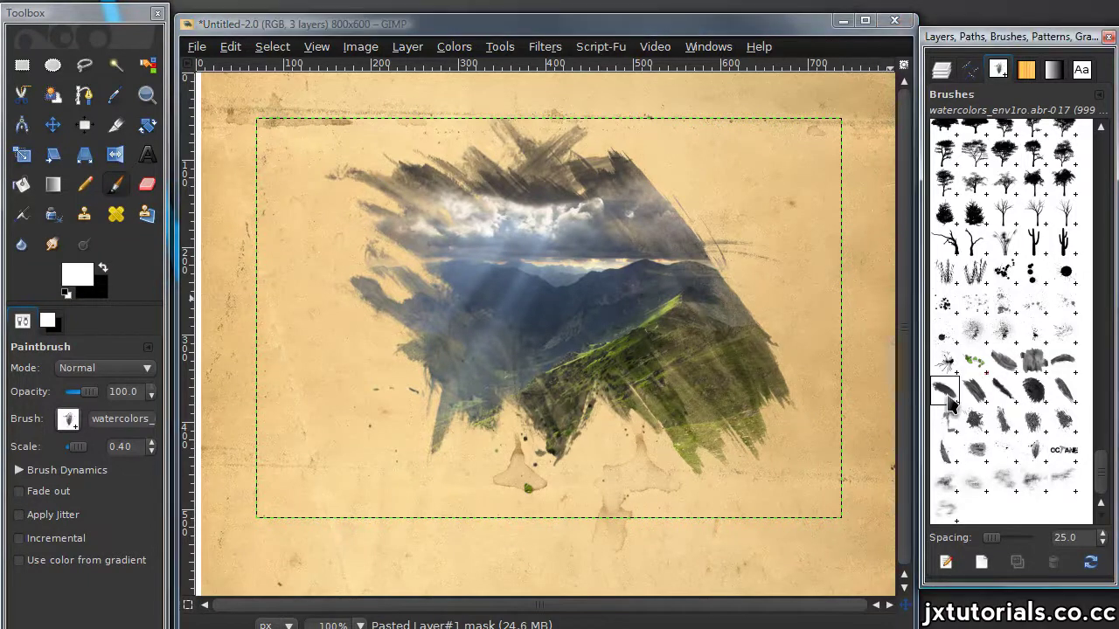
left_click(502, 394)
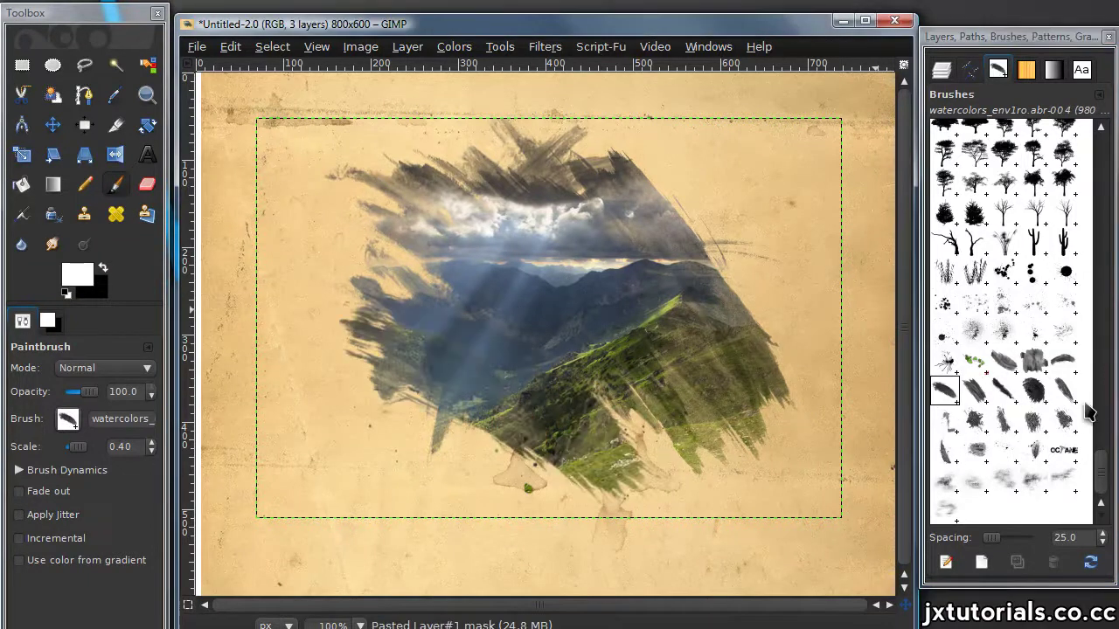
key("ctrl+z")
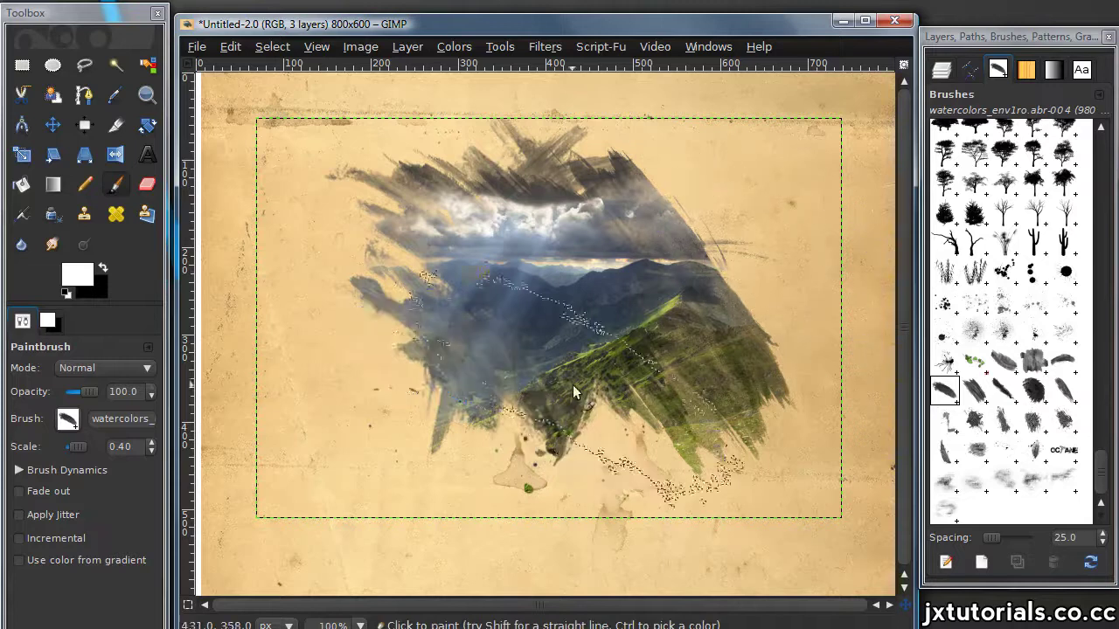
left_click(526, 377)
- Apply the layer mask to the landscape photo layer, Pasted Layer#1
left_click(942, 70)
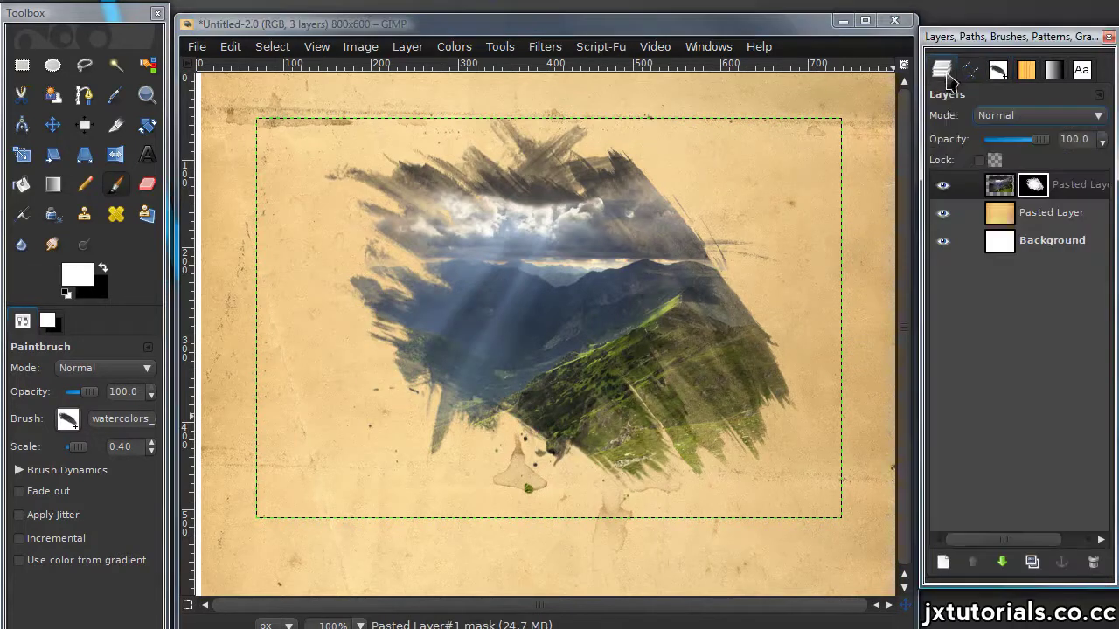
right_click(1062, 187)
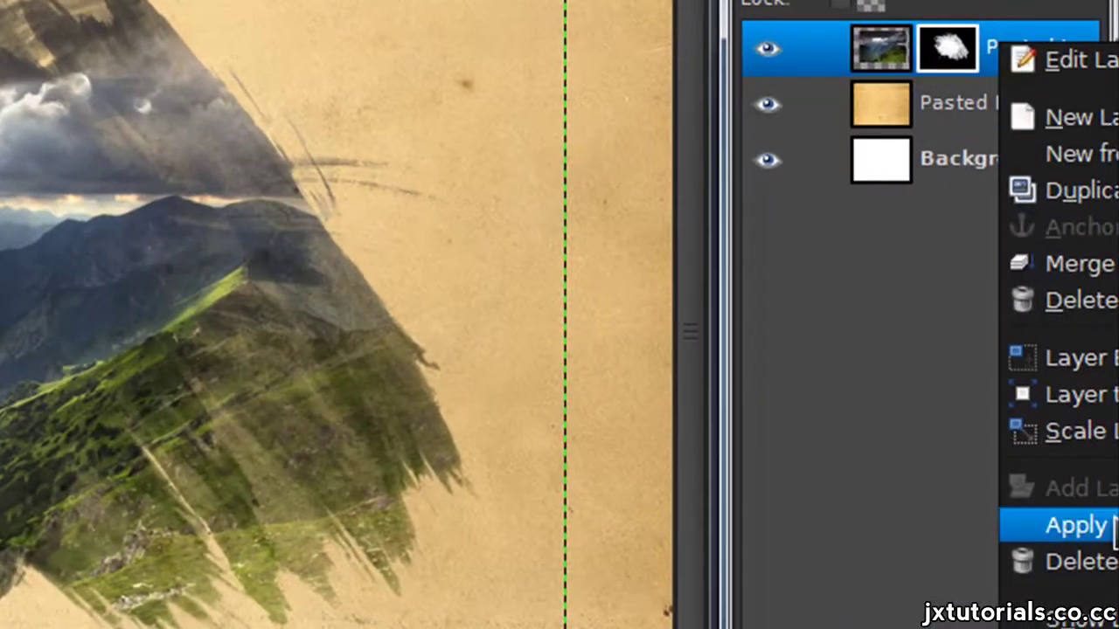
left_click(1114, 530)
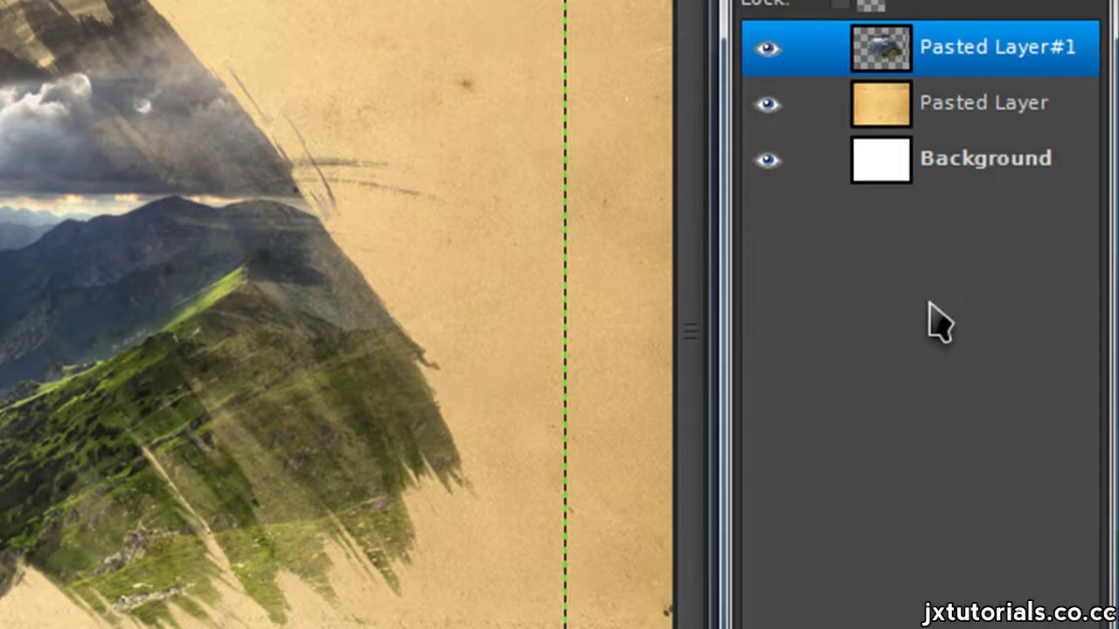
- Add a new transparent layer and place it directly below the landscape photo layer
key("ctrl+shift+n")
key("Return")
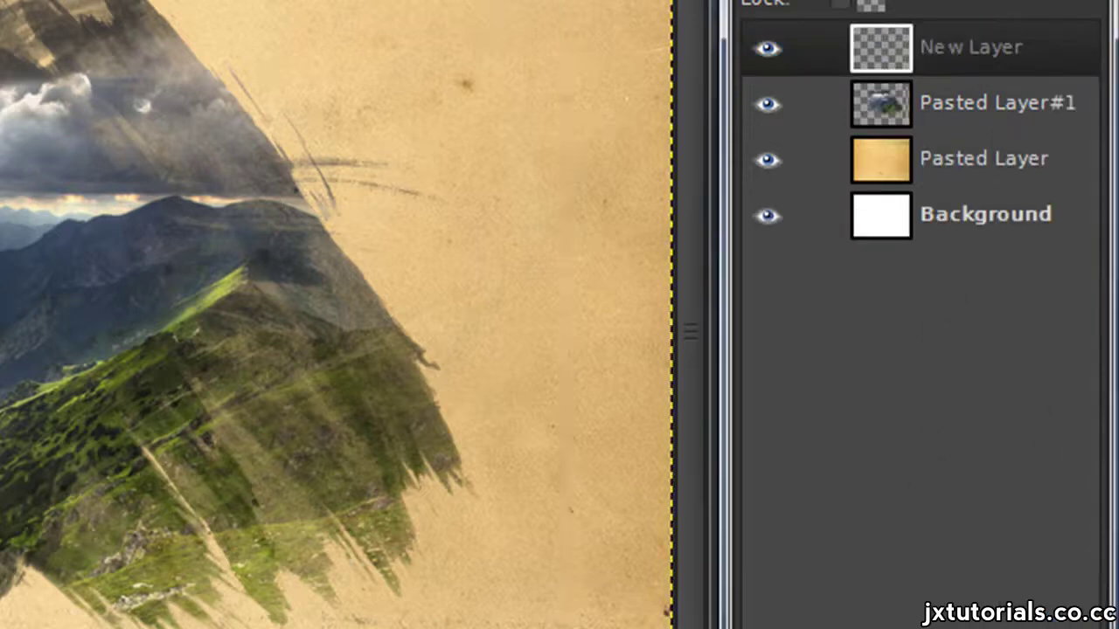
left_click(921, 628)
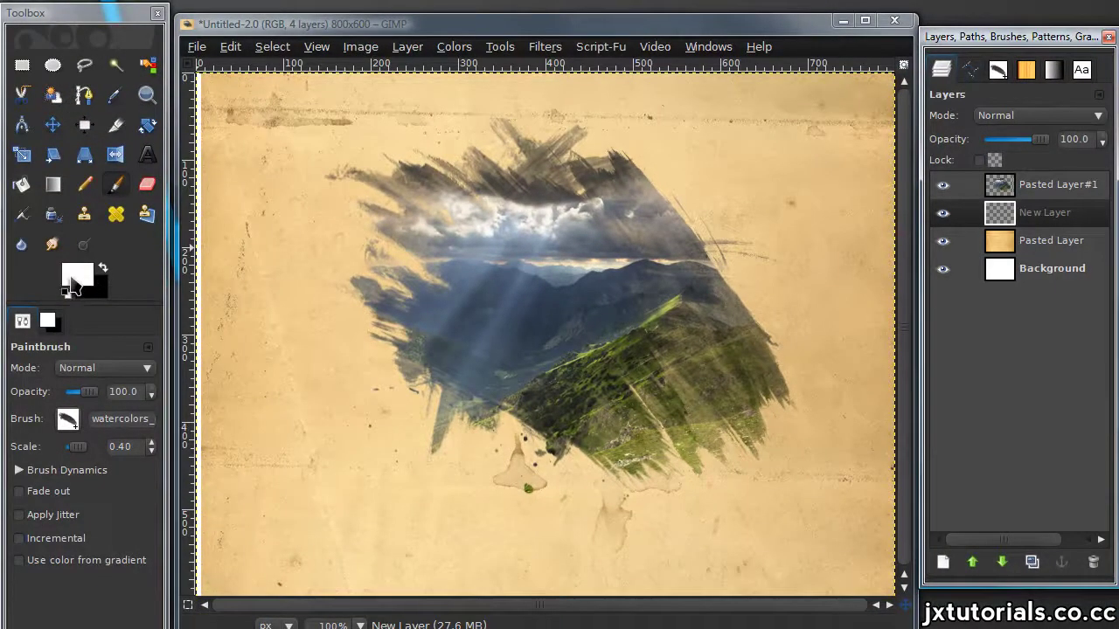
- Change the foreground color from the saved swatches to blue 2c88c9
left_click(74, 284)
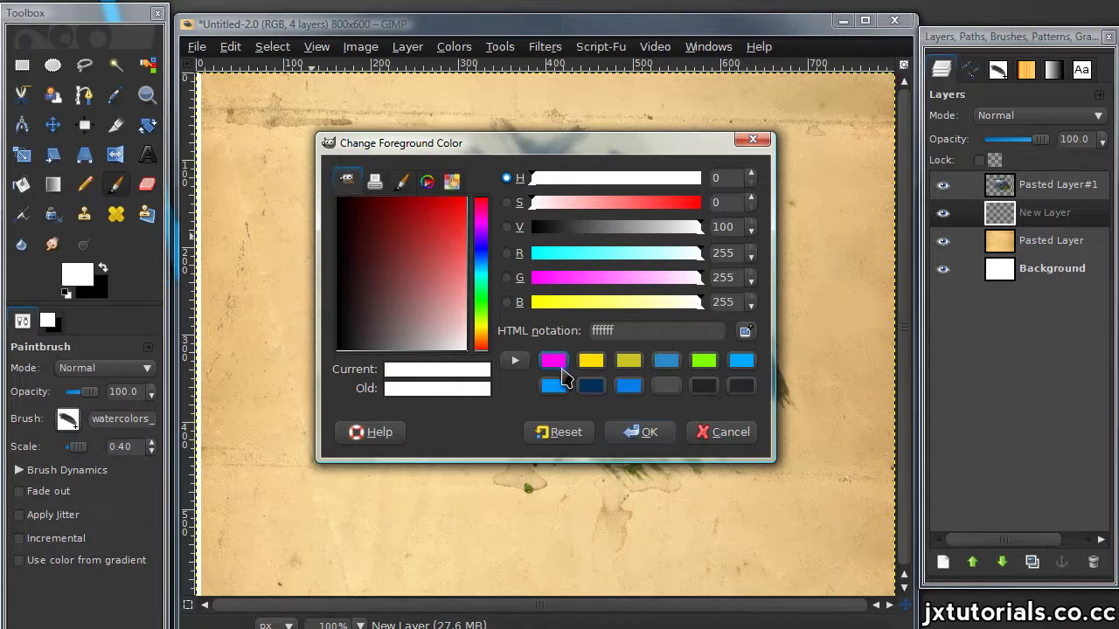
left_click(555, 362)
left_click(665, 365)
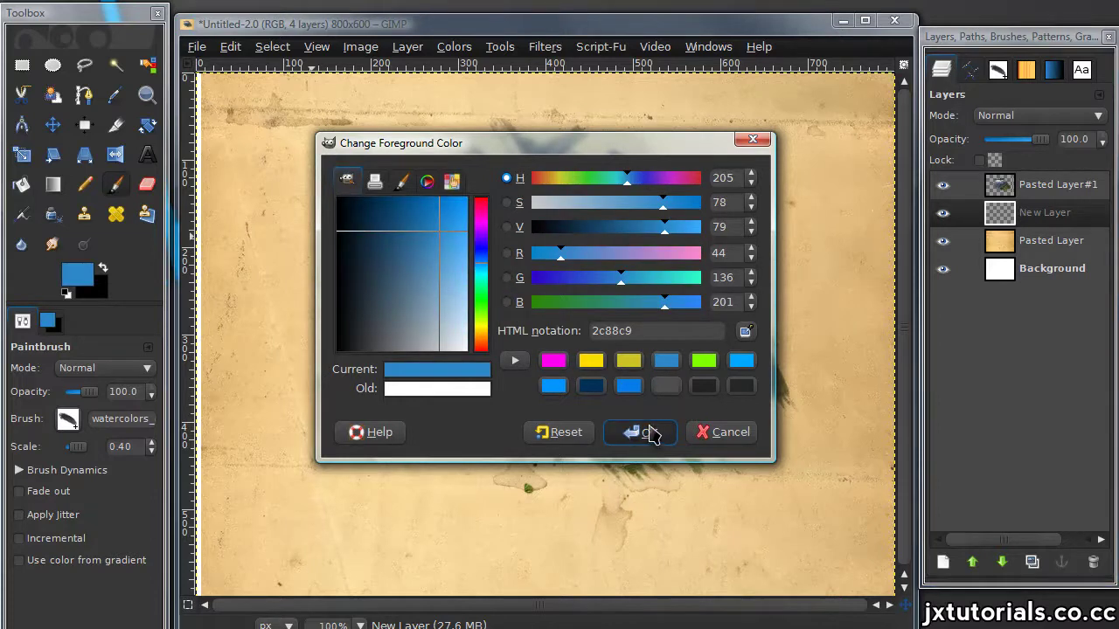
left_click(649, 432)
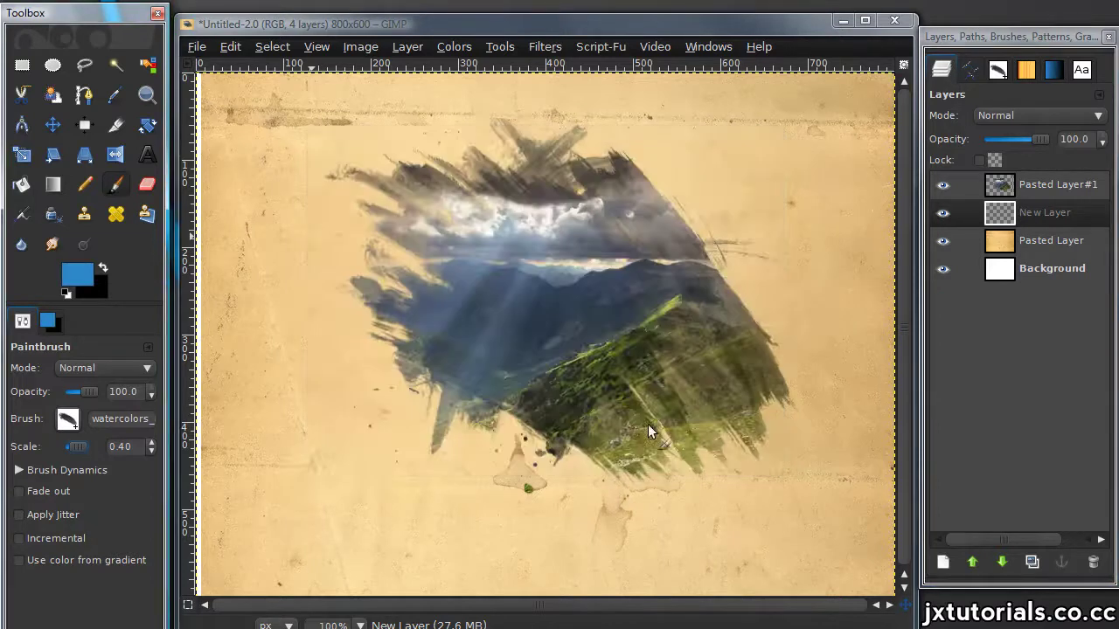
- Paint blue strokes on the new layer behind the photo's top and bottom edges with grunge brushes such as 1.abr-008
left_click(997, 70)
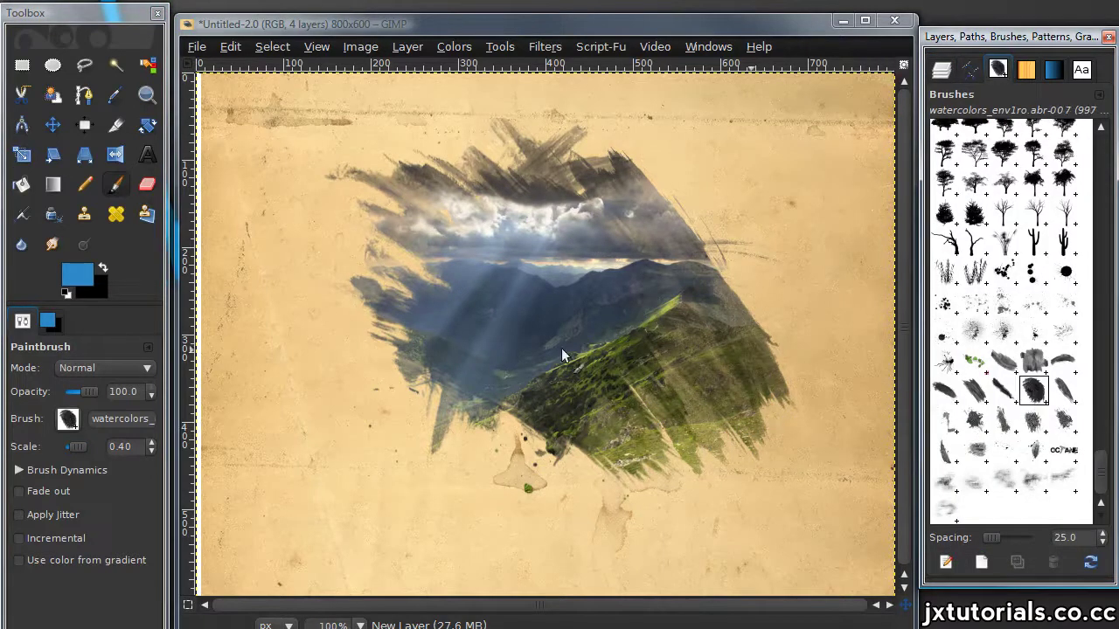
left_click(1004, 360)
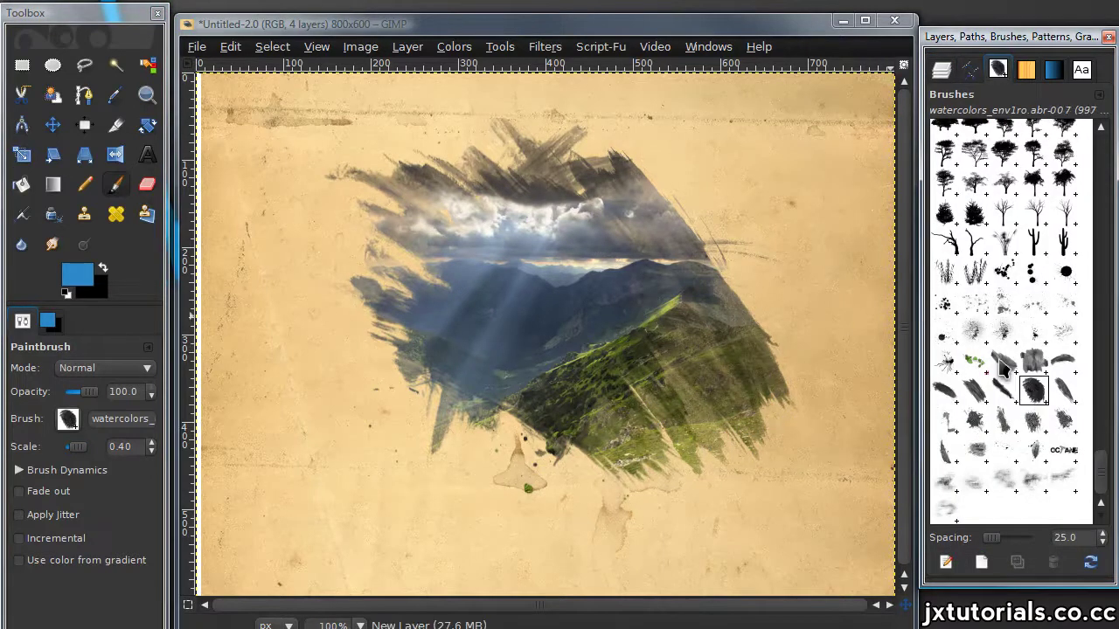
left_click(480, 378)
key("ctrl+z")
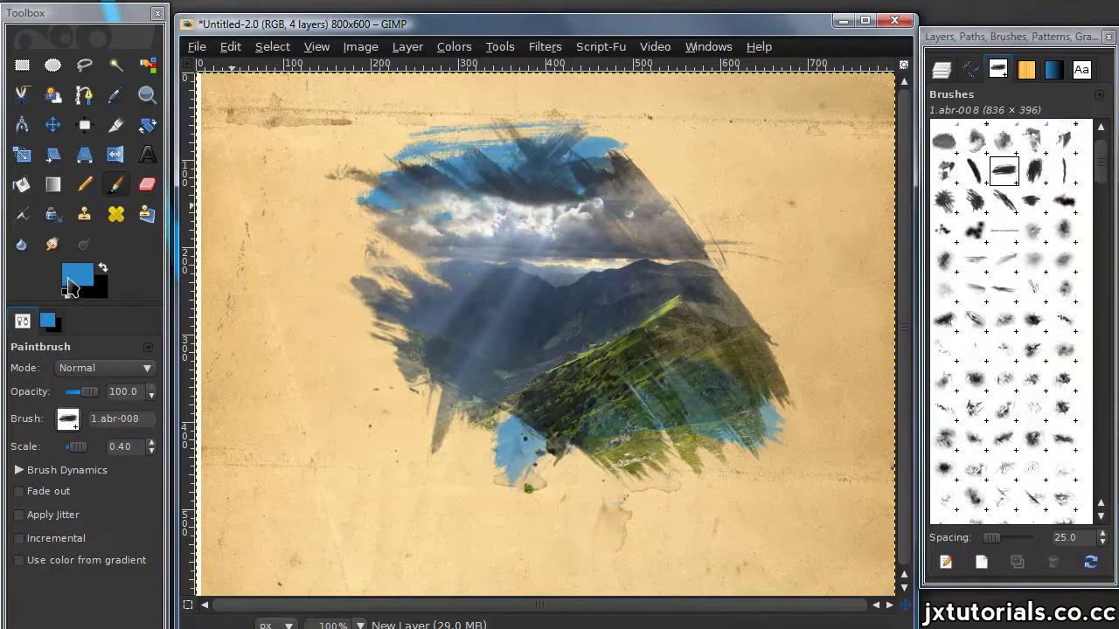
- Set the foreground color to magenta ff00f0 and paint behind the photo's left edge with brush 1.abr-014, undoing a misplaced stamp
left_click(74, 278)
left_click(591, 360)
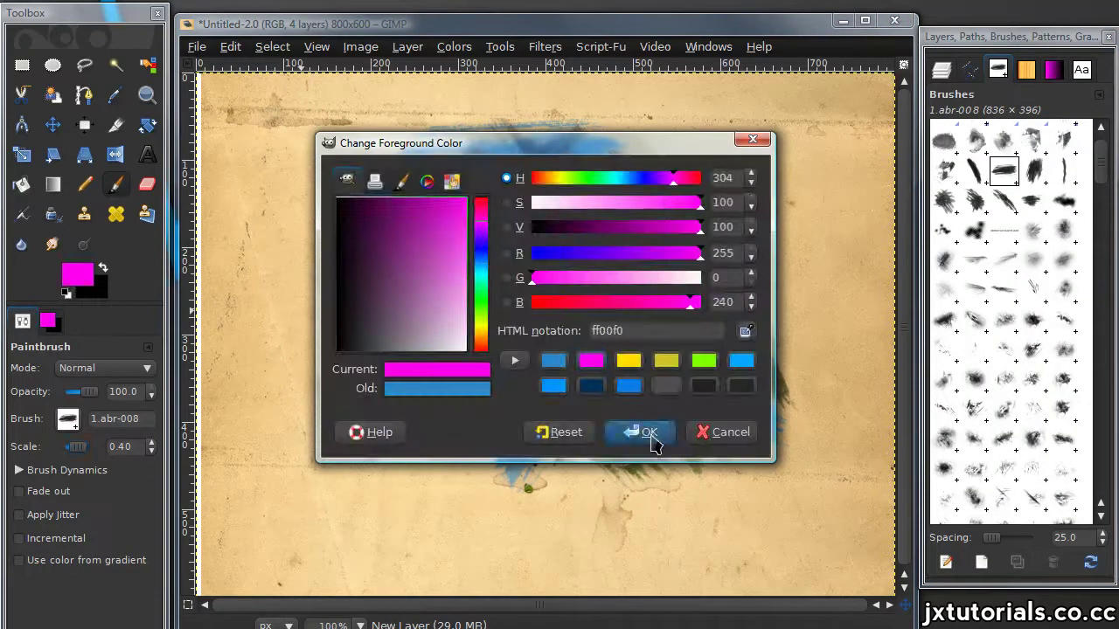
left_click(644, 431)
left_click(1034, 201)
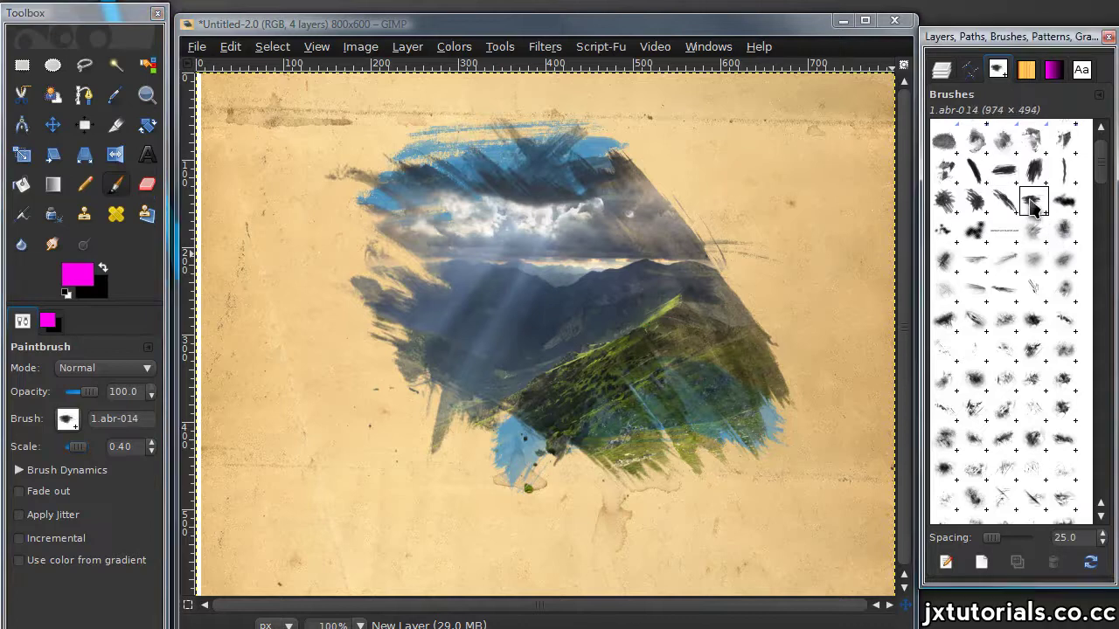
left_click(463, 334)
key("ctrl+z")
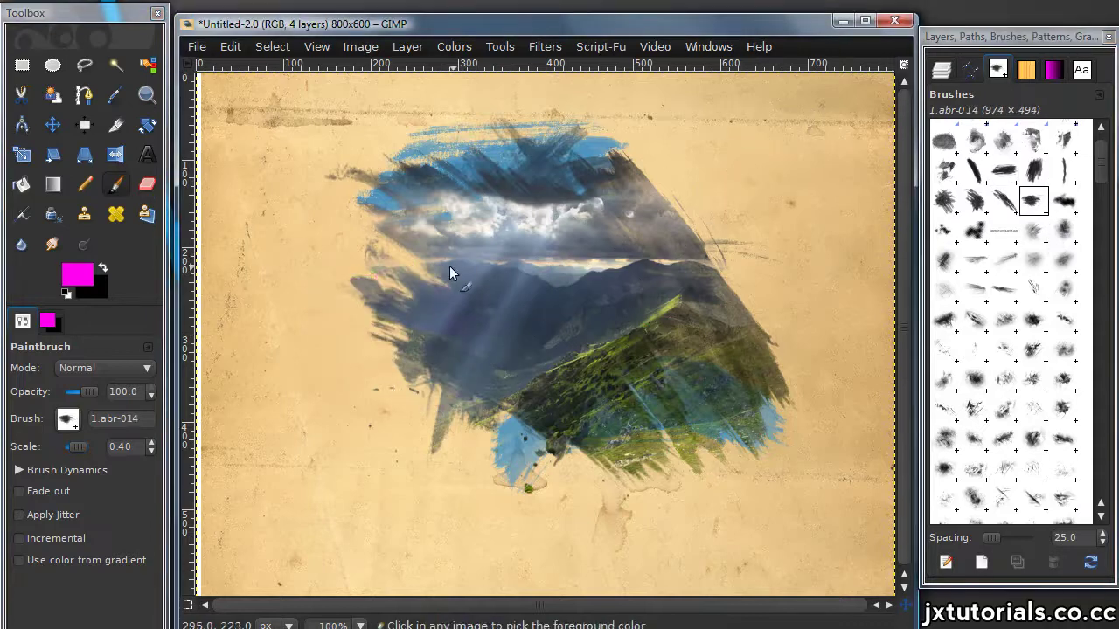
left_click(466, 292)
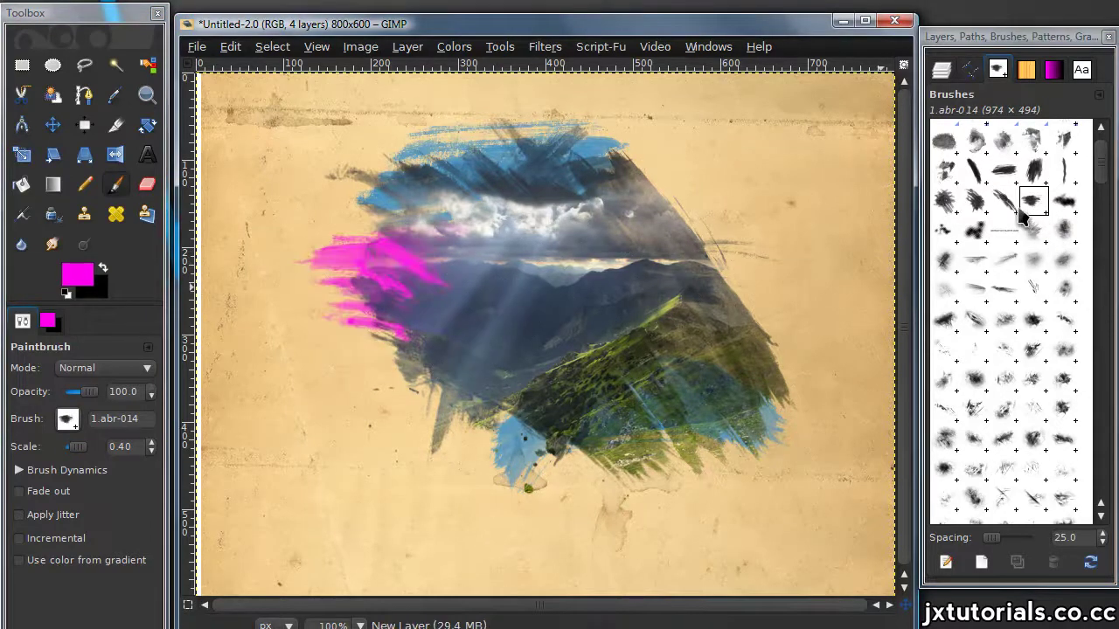
- Set the foreground color to yellow ffde00 and paint behind the photo's right and lower-left edges with brushes 1.abr-002 and 1.abr-005
left_click(946, 171)
scroll(968, 174, "up", 2)
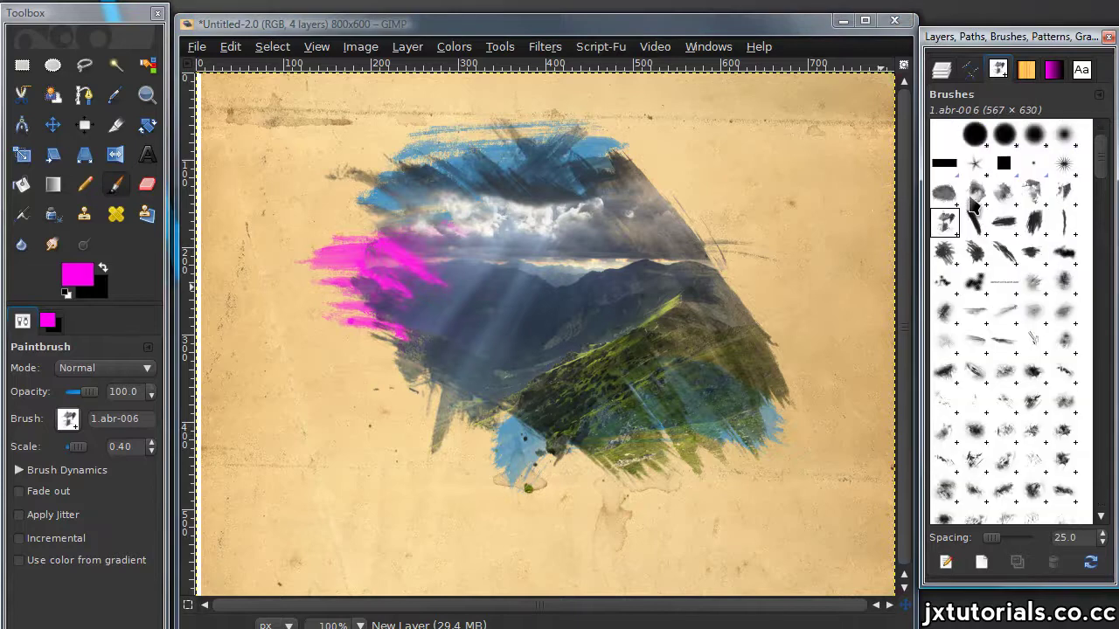
left_click(973, 196)
left_click(77, 274)
left_click(626, 360)
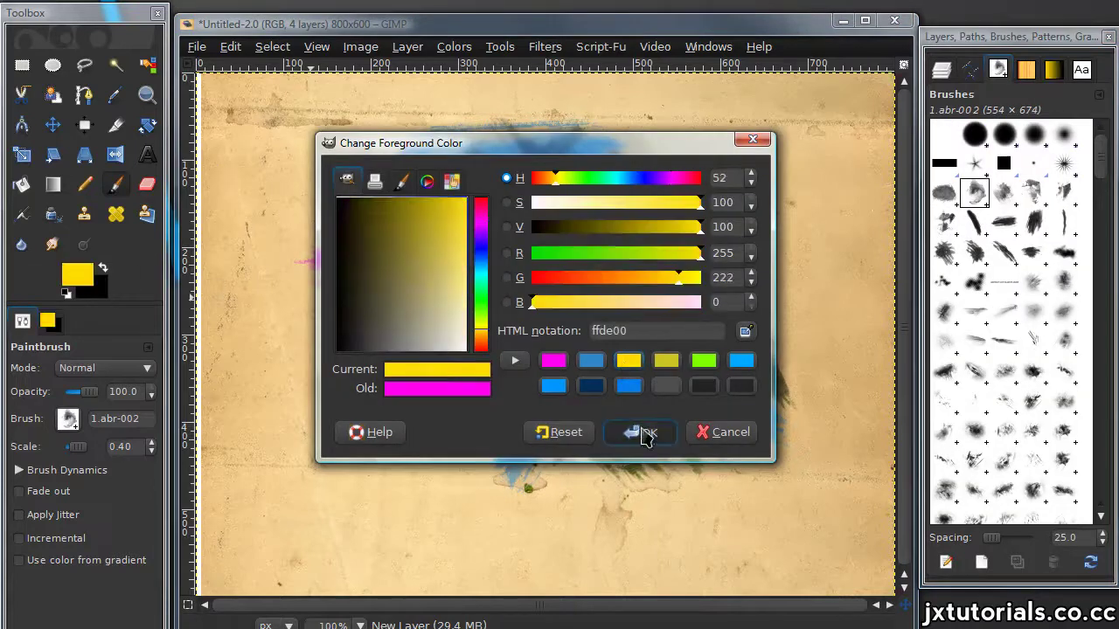
left_click(640, 432)
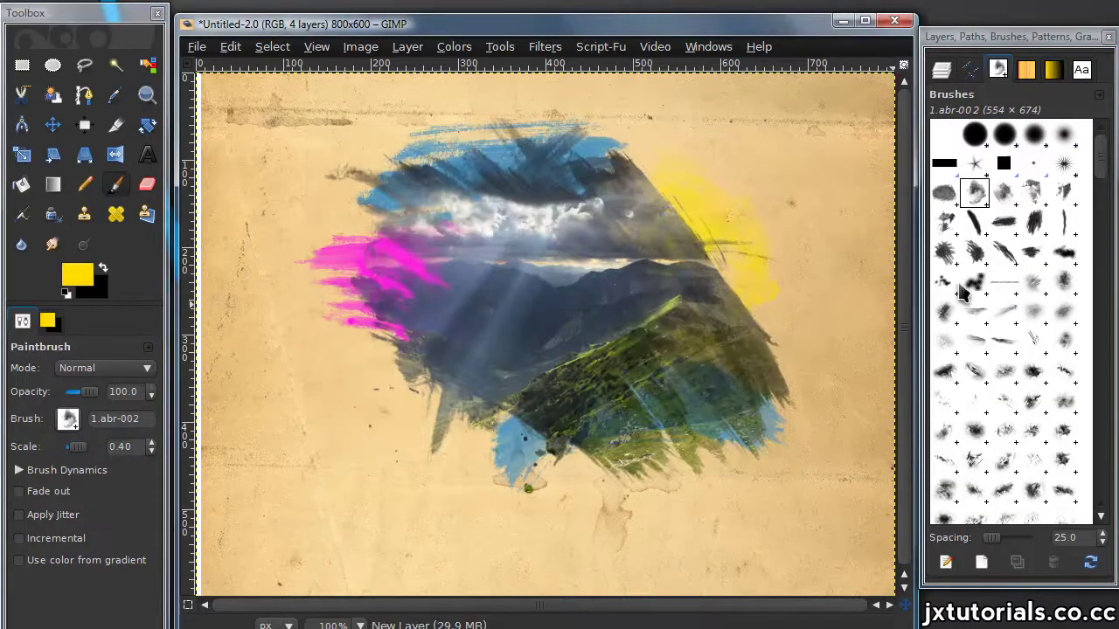
left_click(1064, 193)
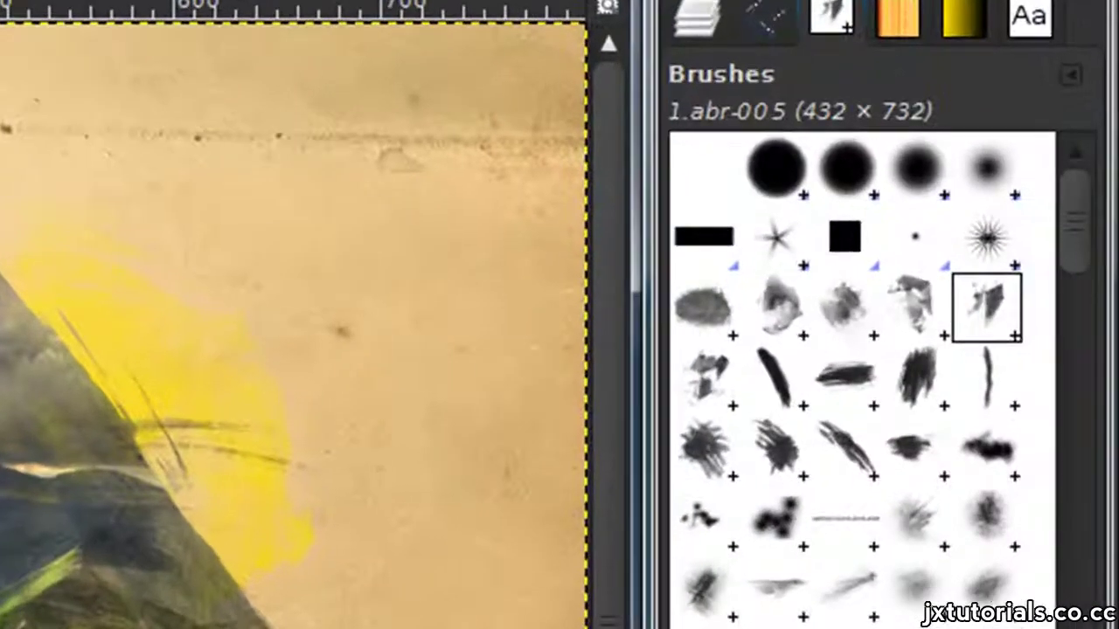
- Set the blending mode of the colored brush layer, New Layer, to Multiply
left_click(704, 18)
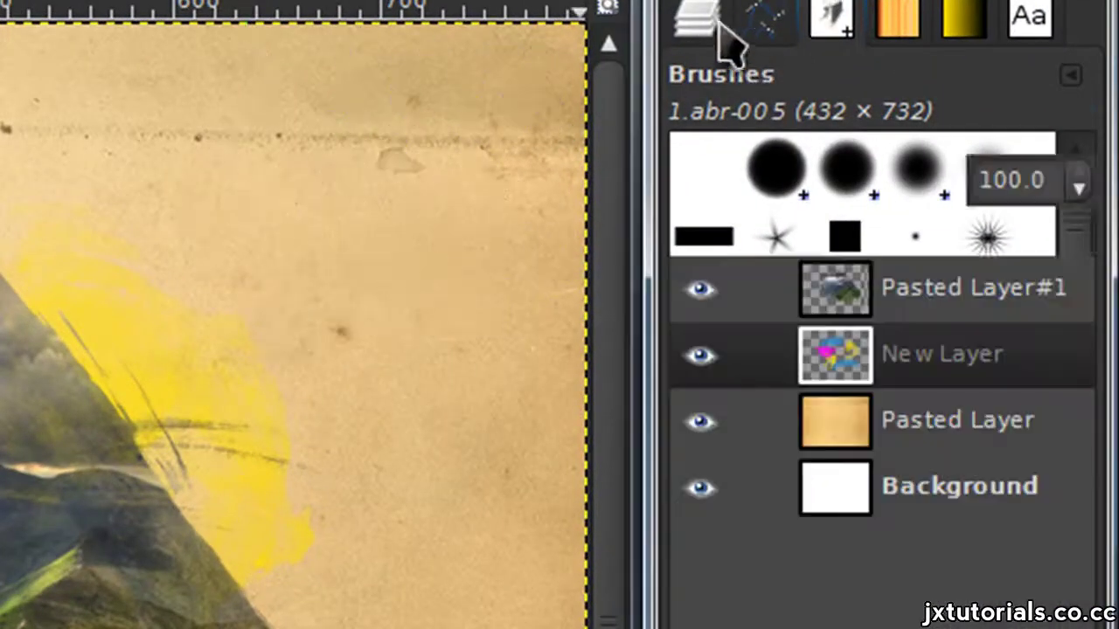
left_click(926, 124)
left_click(937, 255)
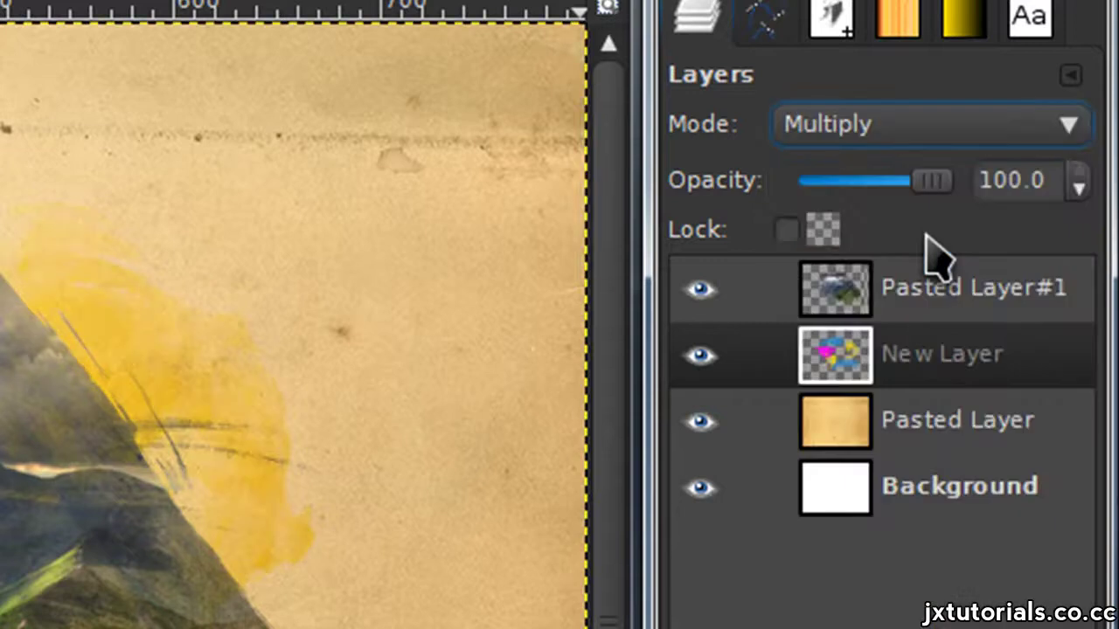
- Toggle the landscape photo layer's visibility to compare, and set that layer's blending mode to Multiply
left_click(928, 297)
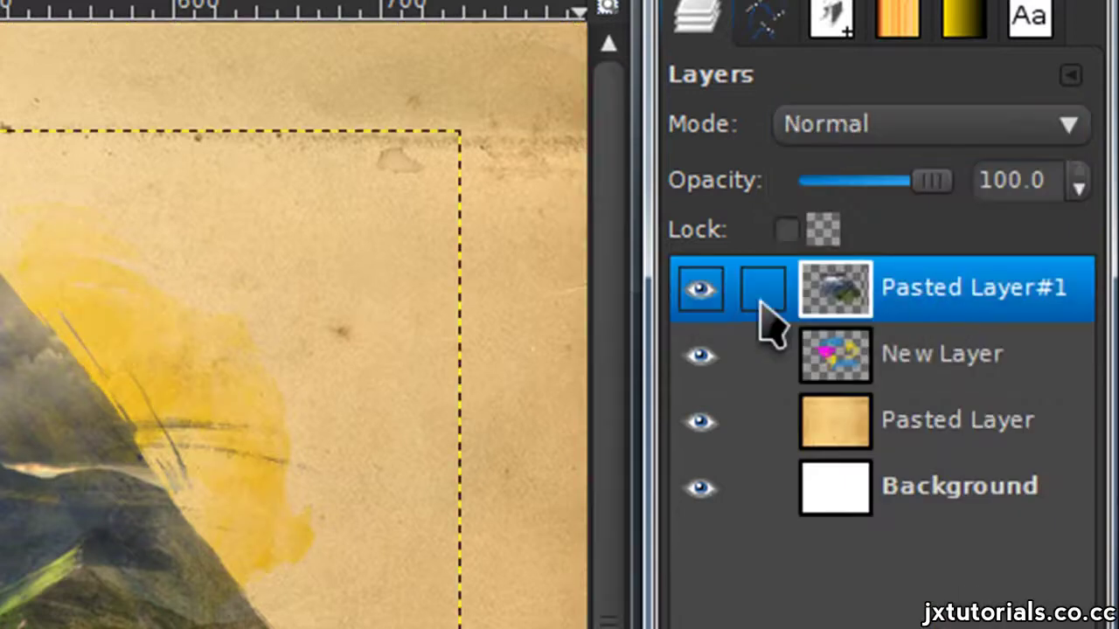
left_click(701, 290)
left_click(701, 290)
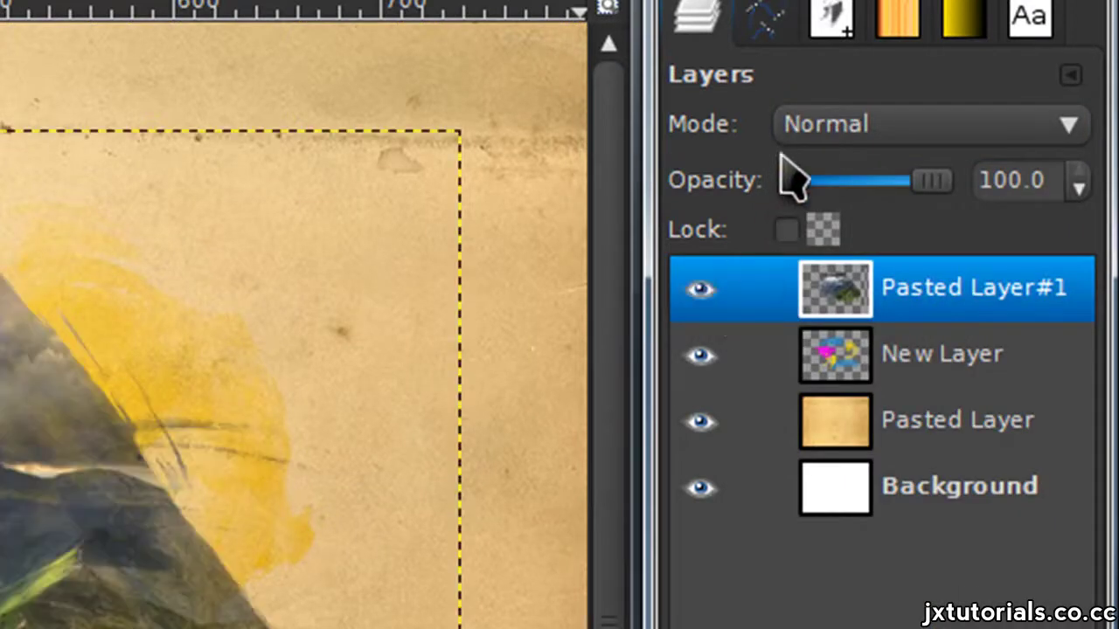
left_click(822, 126)
left_click(879, 262)
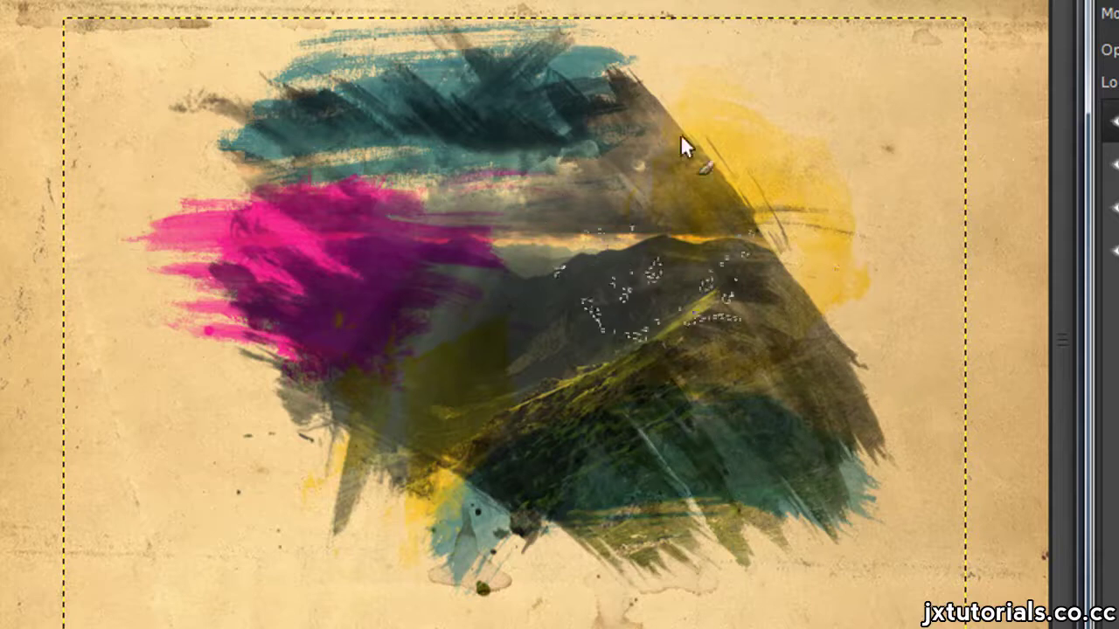
- Toggle the colored brush layer's visibility to compare, and convert the landscape photo layer's alpha to a selection
left_click(811, 98)
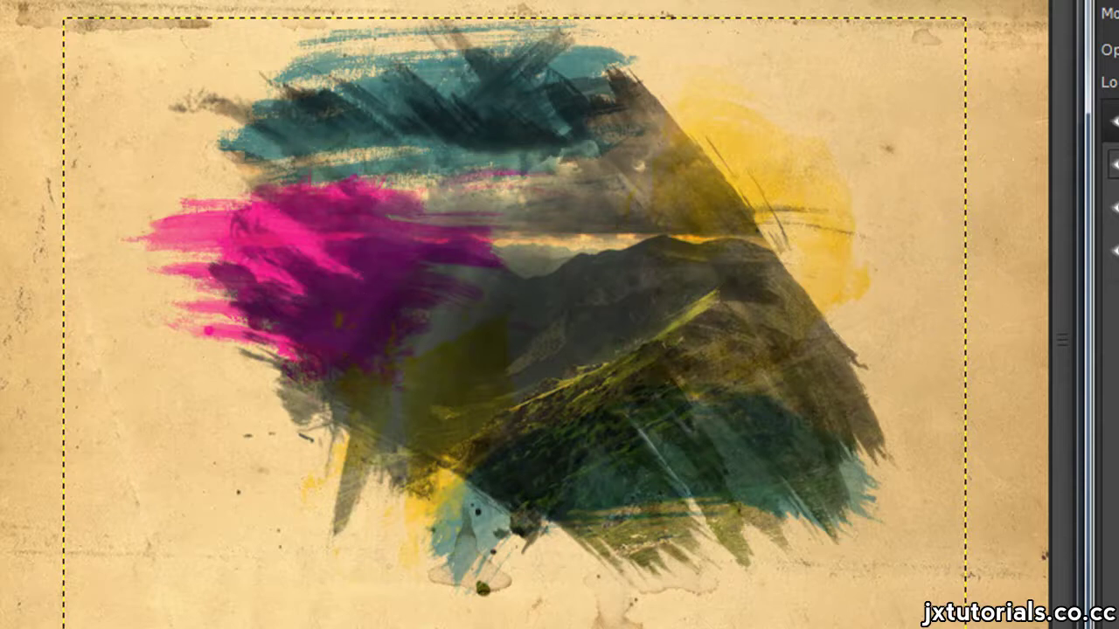
left_click(1115, 164)
left_click(1116, 165)
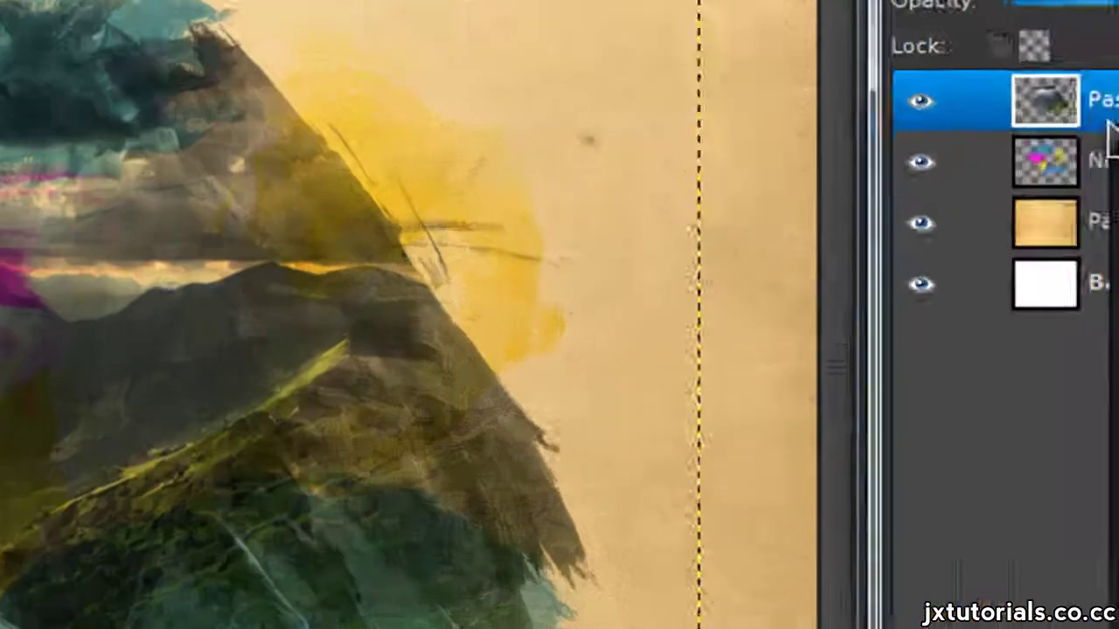
right_click(1107, 119)
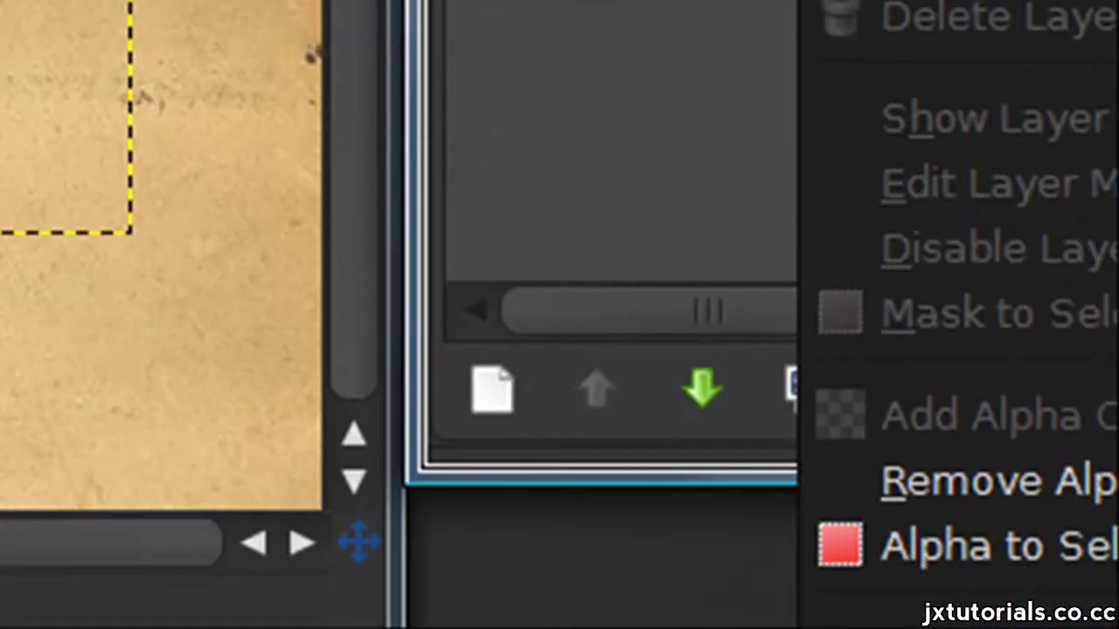
left_click(979, 543)
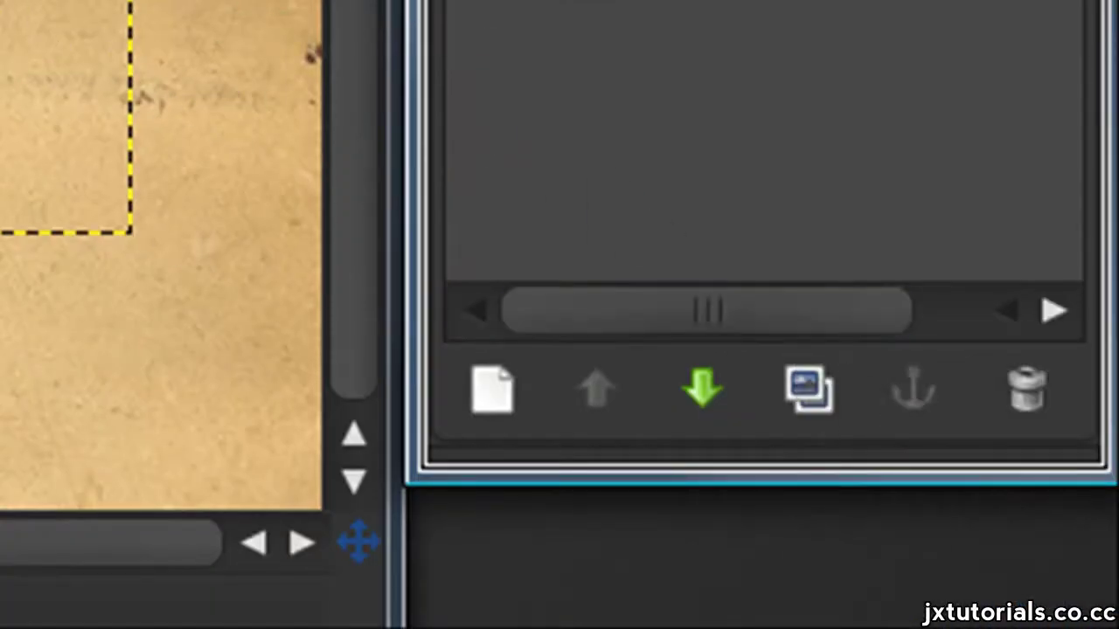
- Erase the colors over the photo's middle on New Layer with the big brush at scale 1.00, undoing the first stroke, and clear the selection
left_click(804, 183)
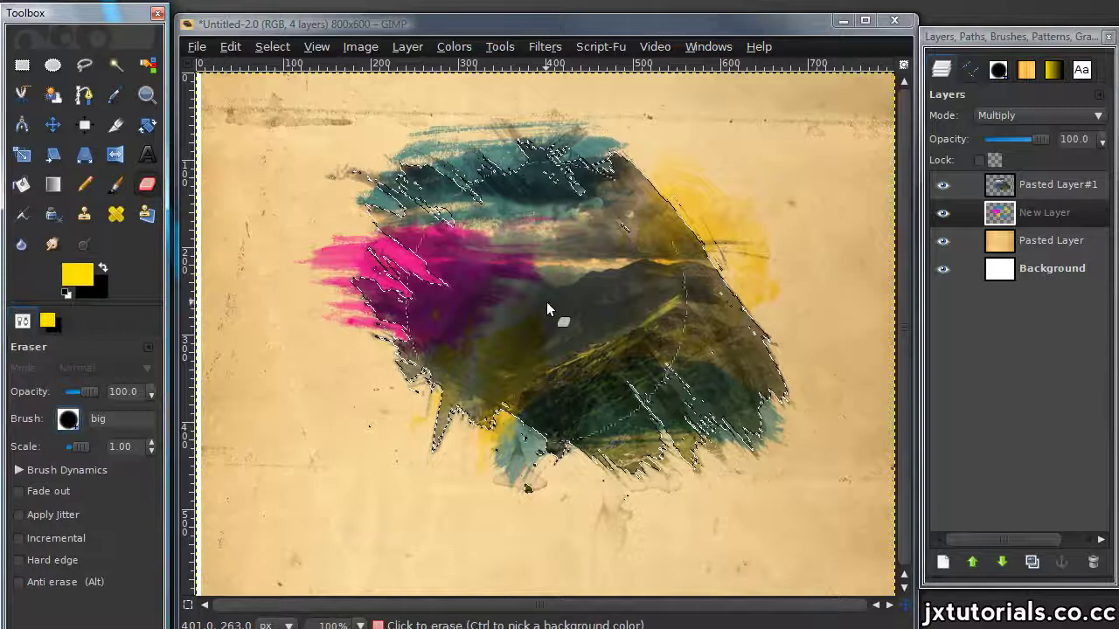
mouse_move(548, 309)
left_mouse_down()
mouse_move(571, 464)
mouse_move(363, 353)
mouse_move(437, 254)
mouse_move(561, 268)
mouse_move(582, 317)
mouse_move(603, 288)
mouse_move(397, 140)
left_mouse_up()
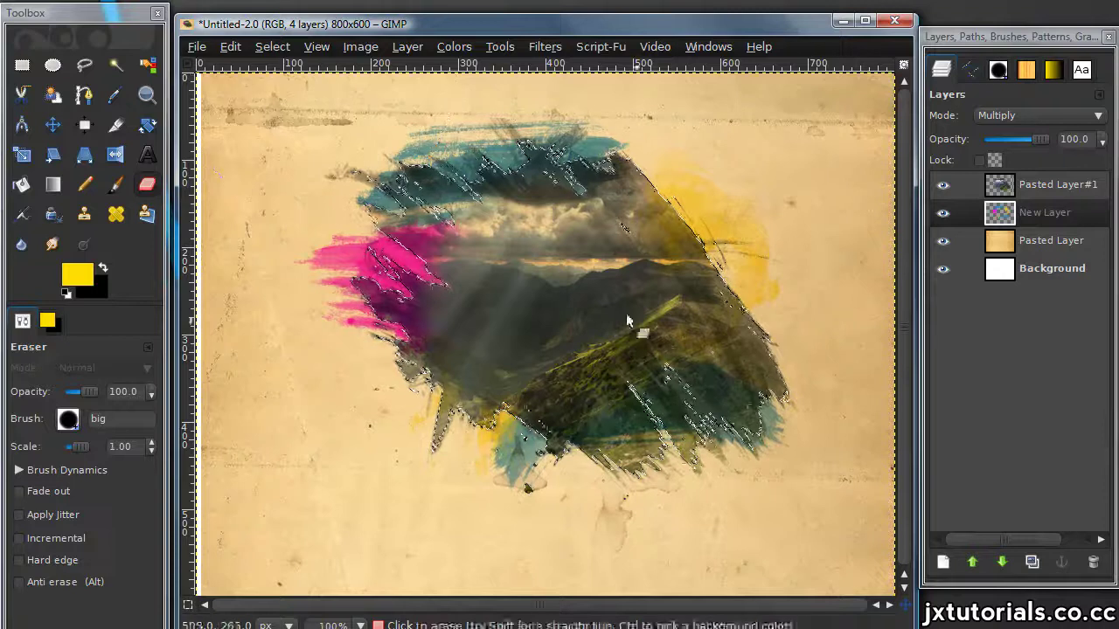
key("ctrl+z")
left_click(599, 310)
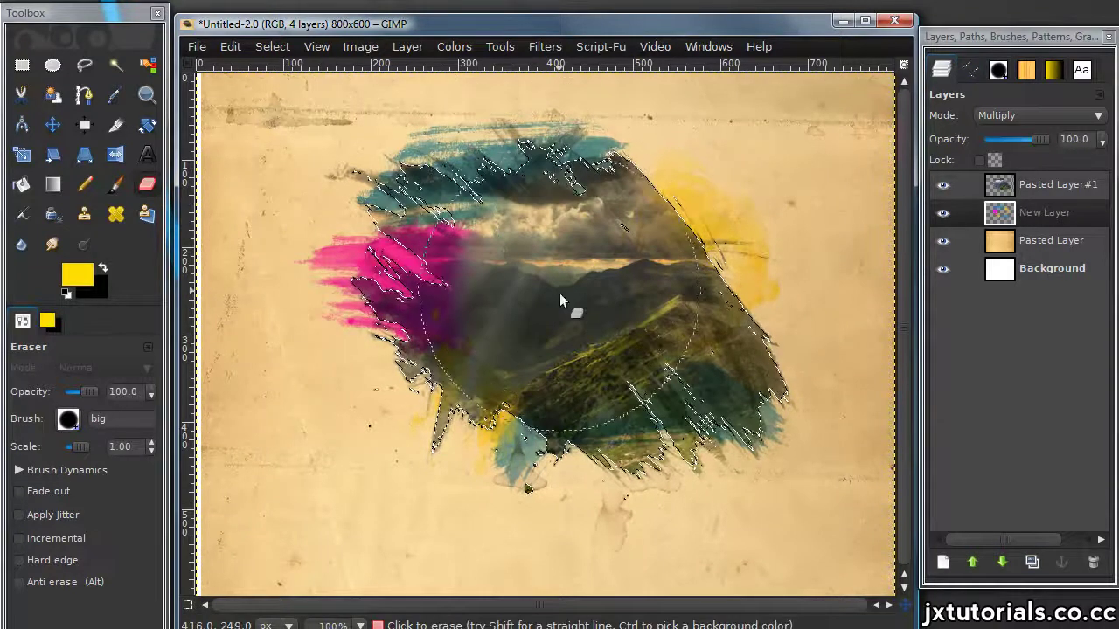
left_click(560, 293)
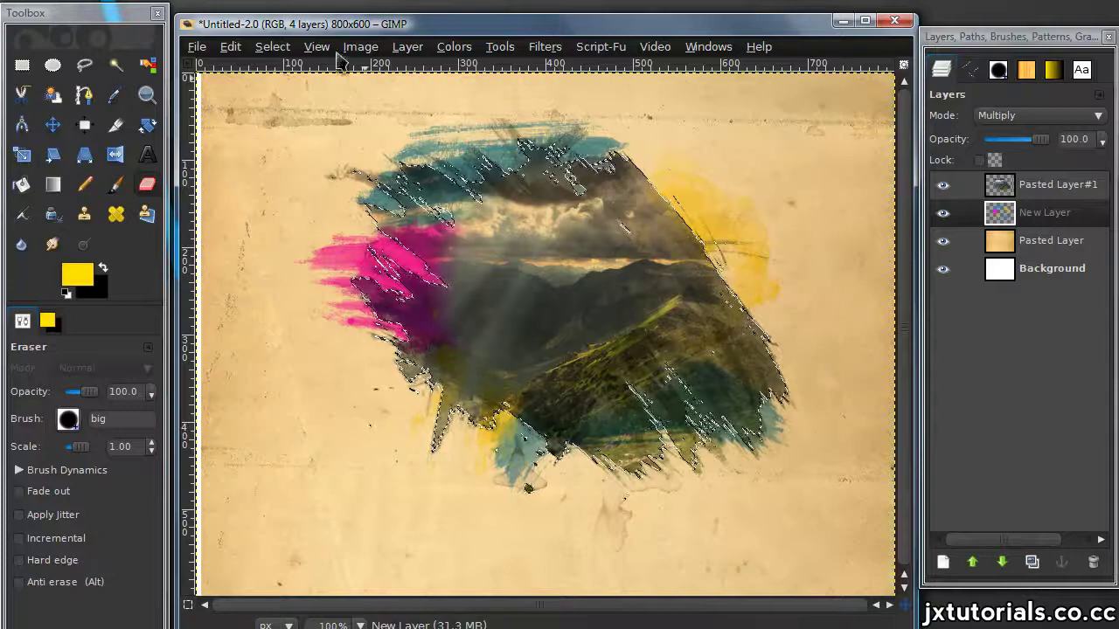
left_click(272, 46)
left_click(288, 83)
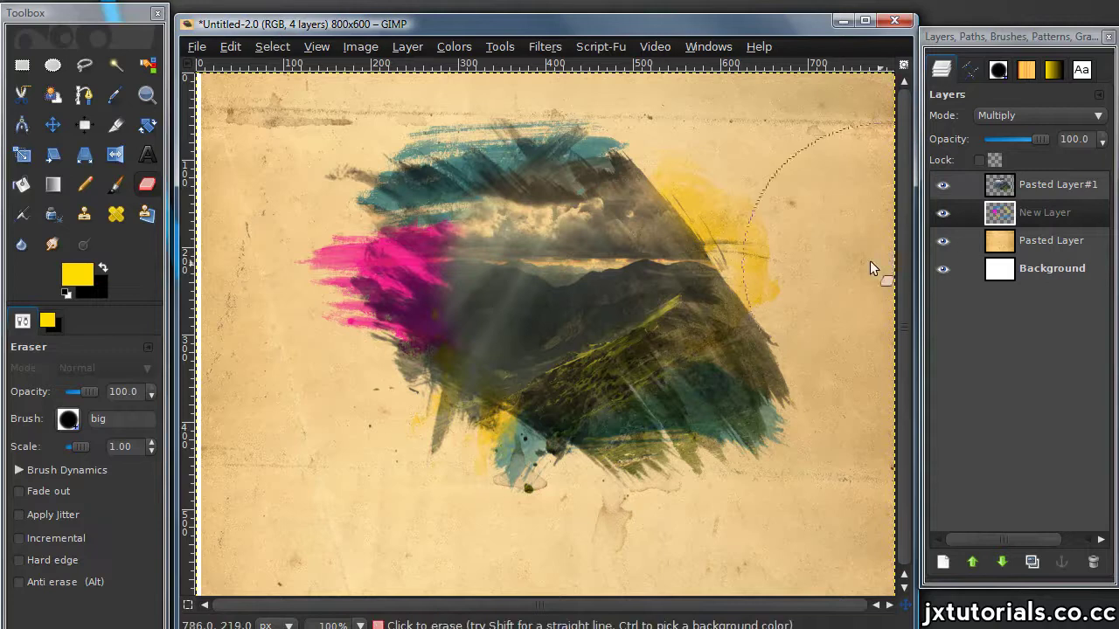
- Duplicate the landscape photo layer, Pasted Layer#1, and set the copy's blending mode to Normal
left_click(1048, 193)
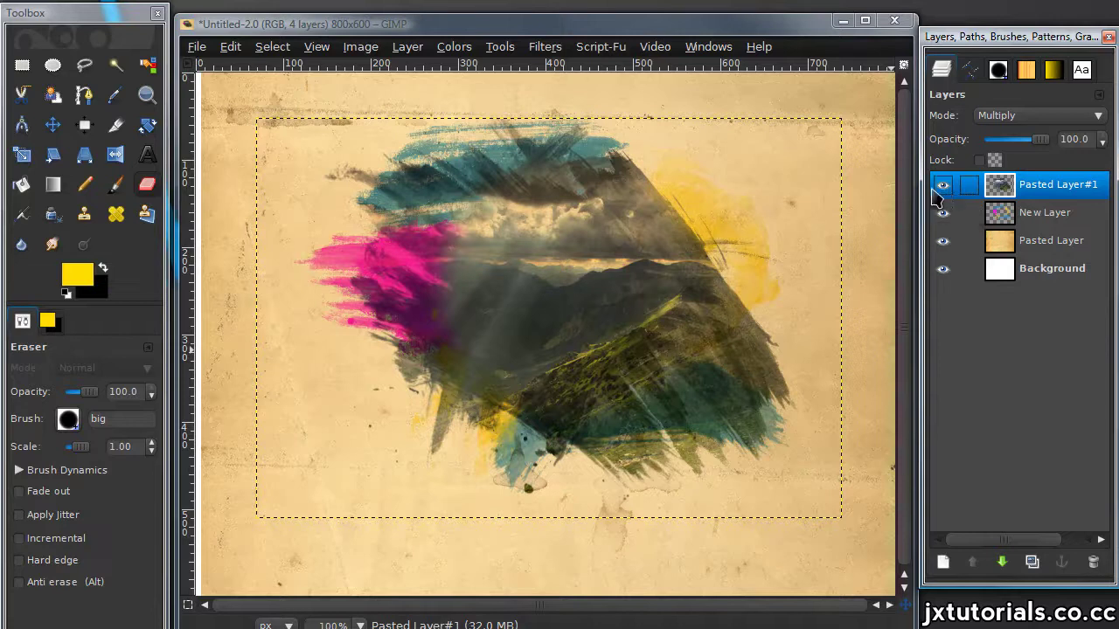
left_click(1033, 562)
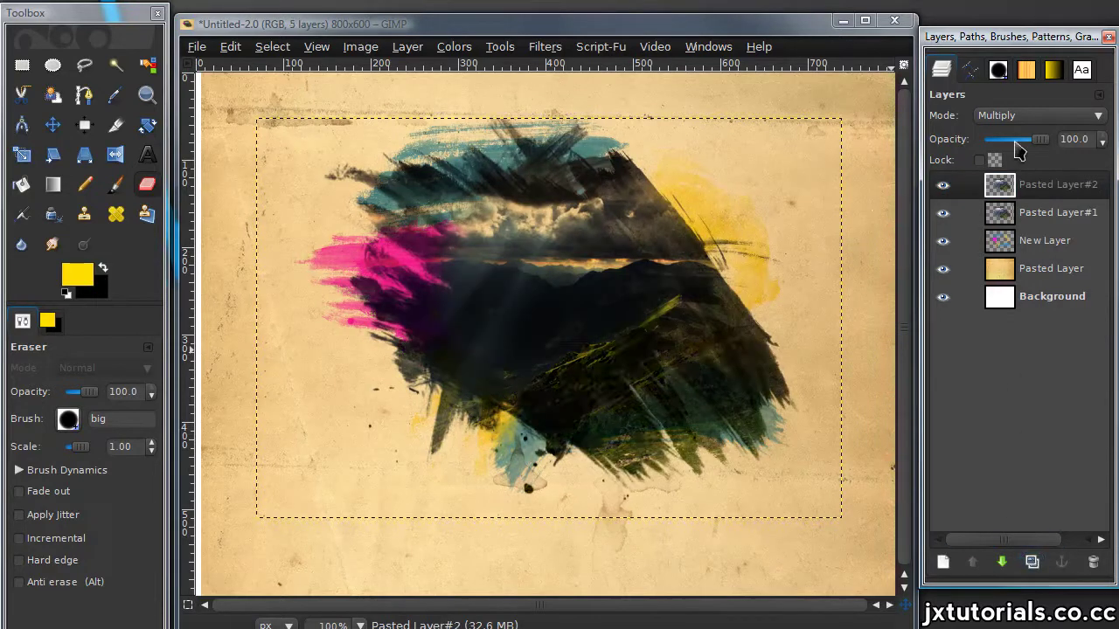
left_click(1014, 115)
left_click(1017, 57)
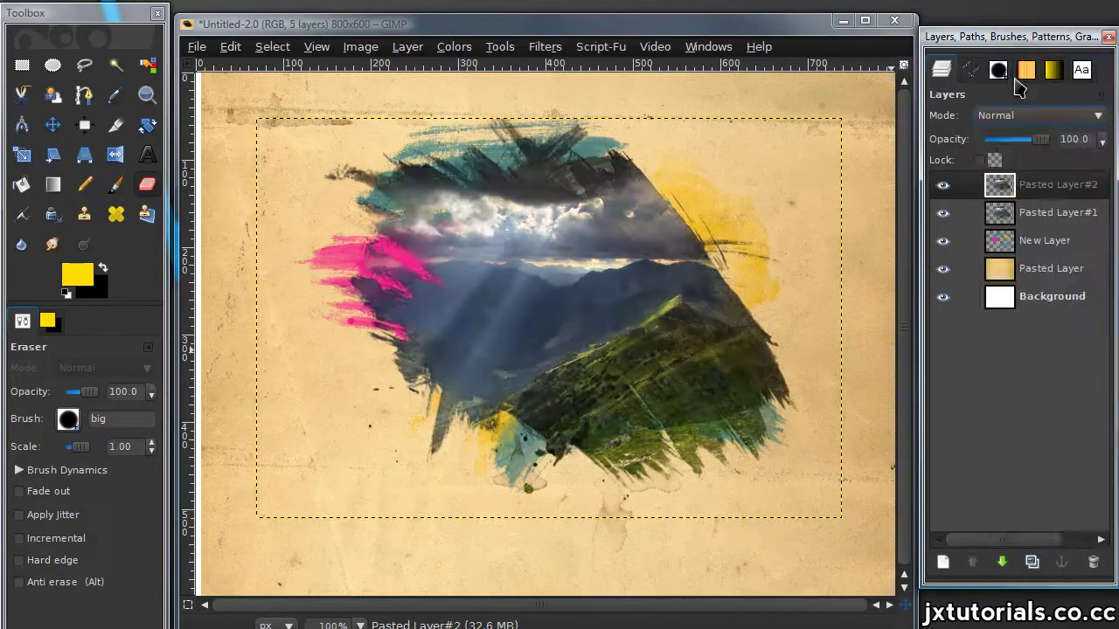